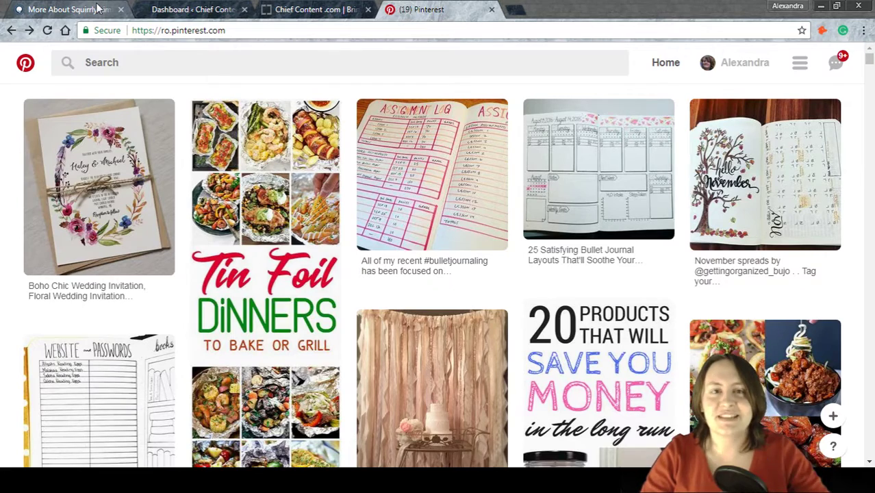
Switch to the 'More About Squirrly' page listing the GetGrowth.tv and HSEO.tv YouTube shows
click(98, 7)
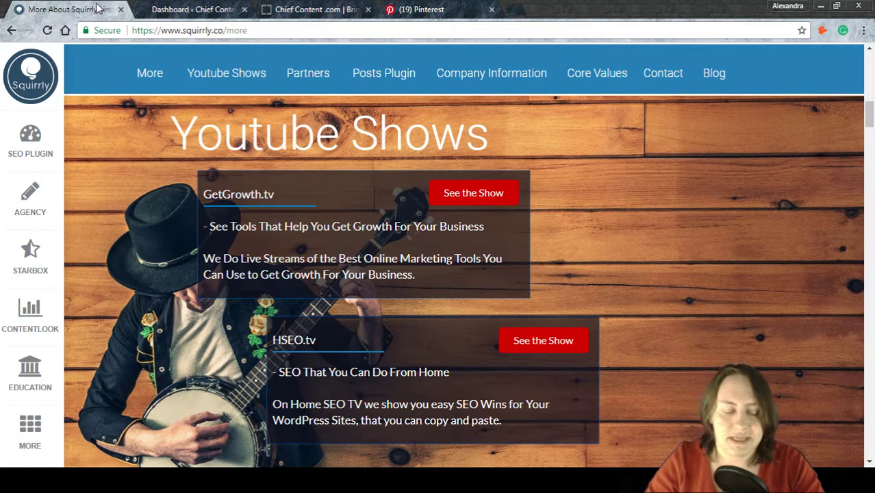
Switch to the 'Dashboard ‹ Chief Content' WordPress admin tab with the Squirrly plugin
click(162, 10)
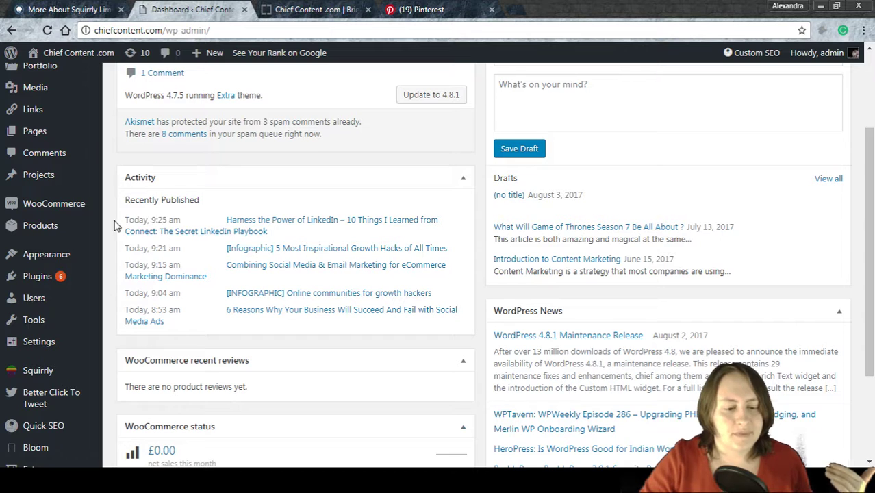
mouse_move(59, 372)
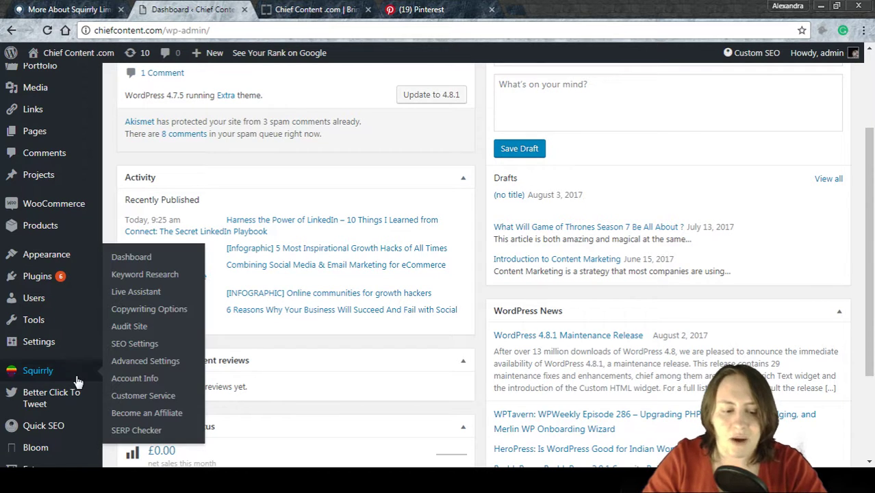
Open Squirrly's SEO Settings and bring the empty Pinterest Website Validator Code field into view
click(135, 343)
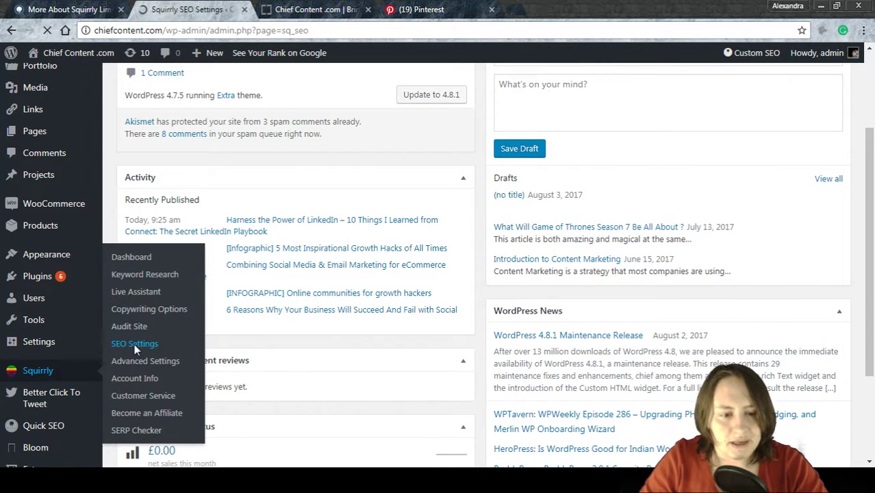
scroll(458, 164, down, 10)
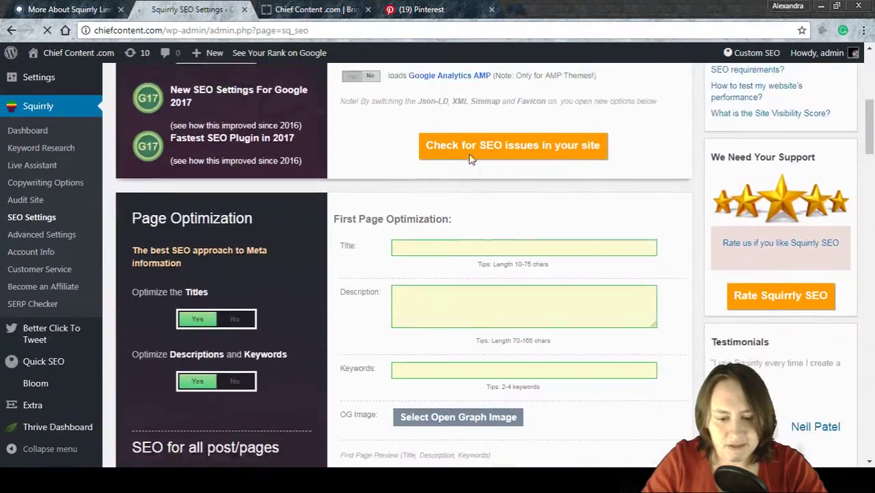
scroll(469, 158, down, 20)
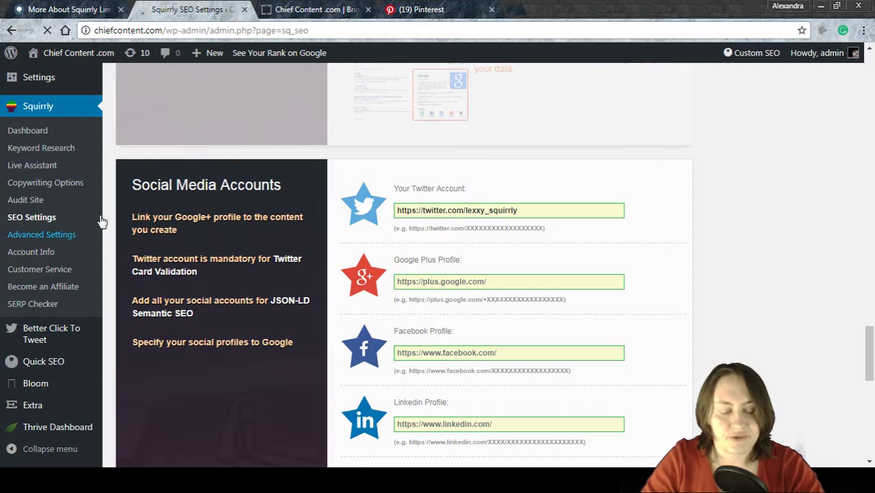
scroll(344, 212, down, 3)
scroll(344, 213, down, 3)
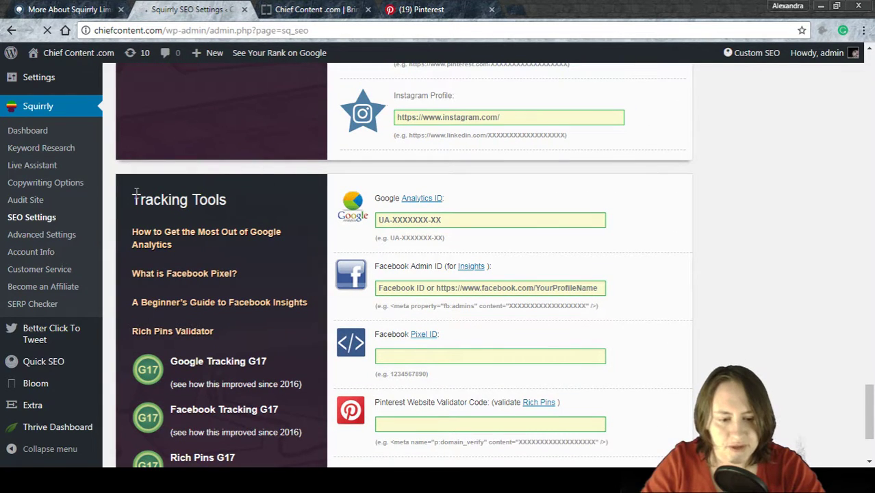
scroll(246, 213, down, 2)
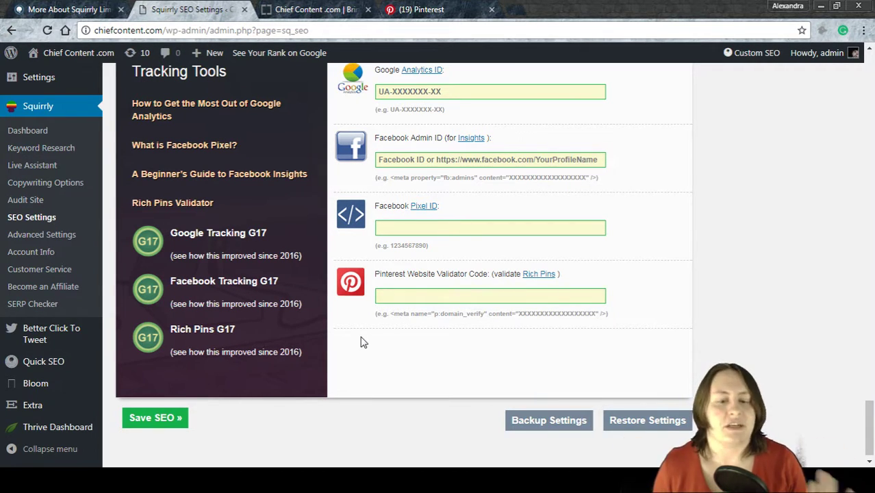
click(446, 299)
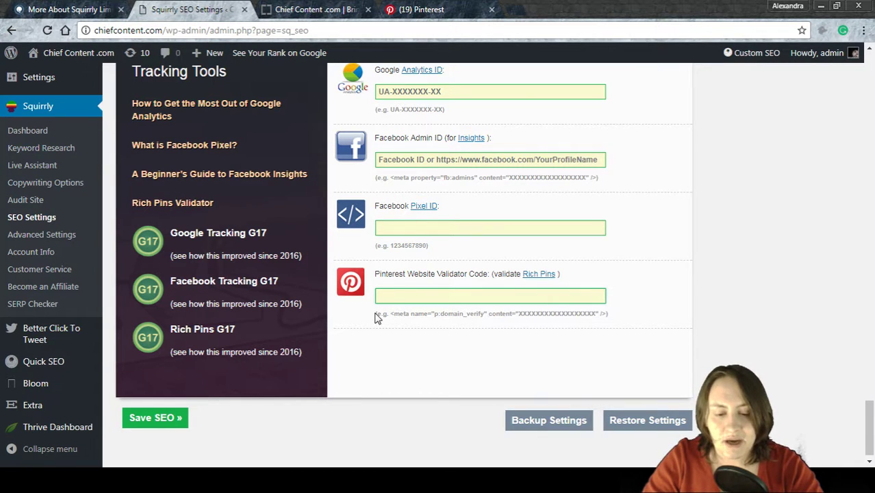
mouse_move(375, 315)
mouse_down()
mouse_move(403, 317)
mouse_move(371, 313)
mouse_up()
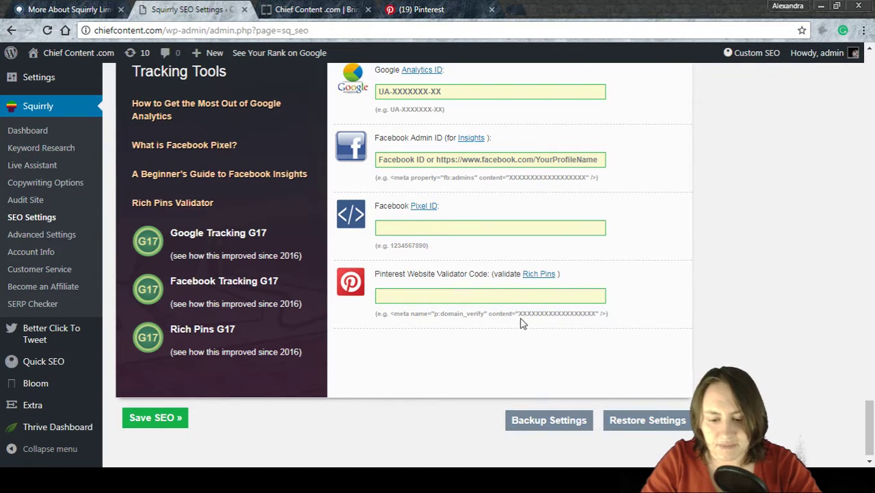
drag(518, 313, 597, 315)
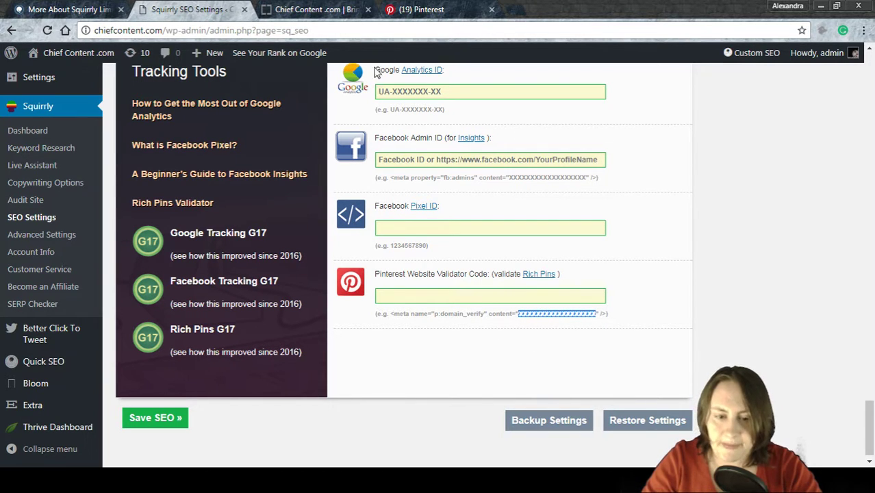
Back in Pinterest, open the profile's account settings and scroll down to the Website setting
click(403, 14)
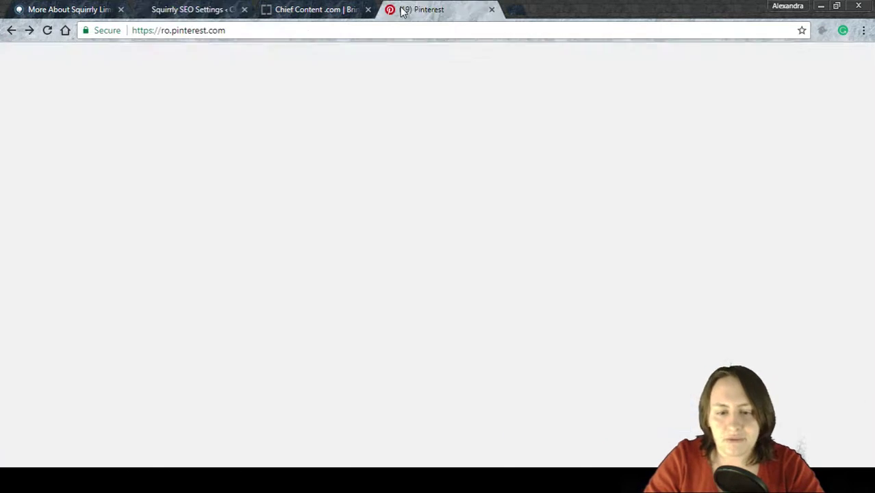
mouse_move(385, 106)
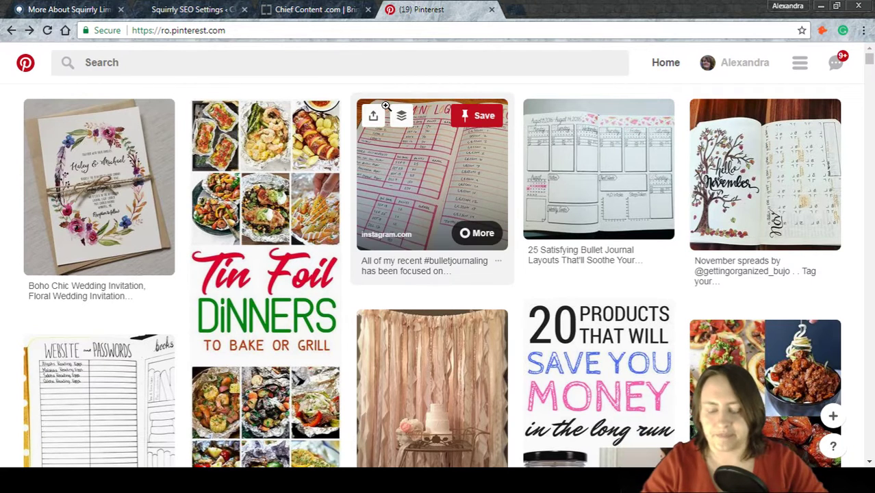
click(736, 65)
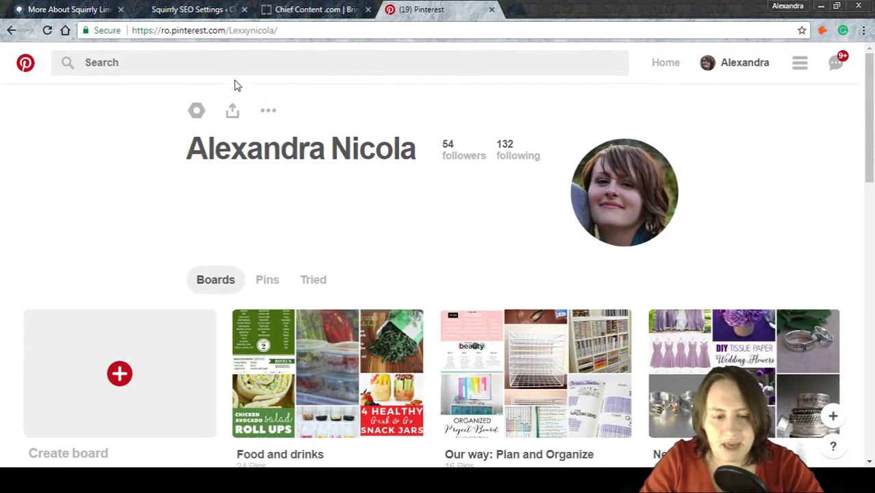
click(195, 113)
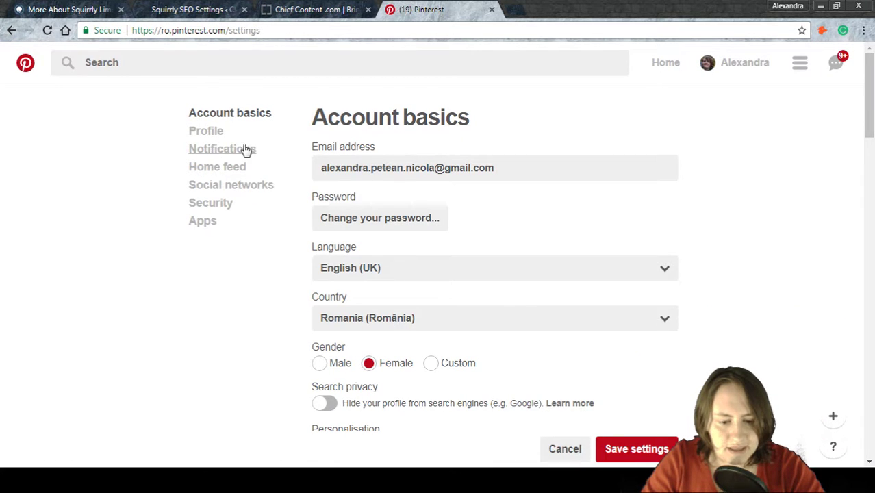
scroll(260, 167, down, 4)
scroll(262, 166, down, 1)
scroll(260, 166, down, 6)
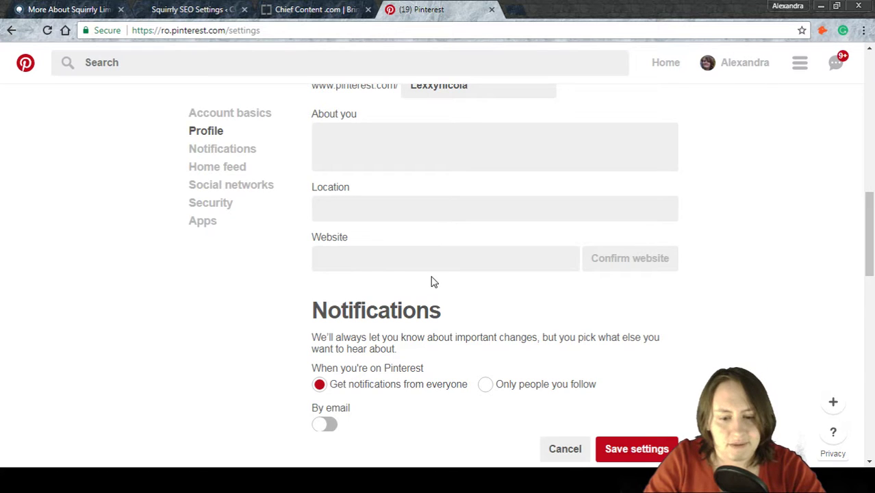
Copy chiefcontent.com from WordPress into Pinterest's Website field and begin confirming the website
click(413, 259)
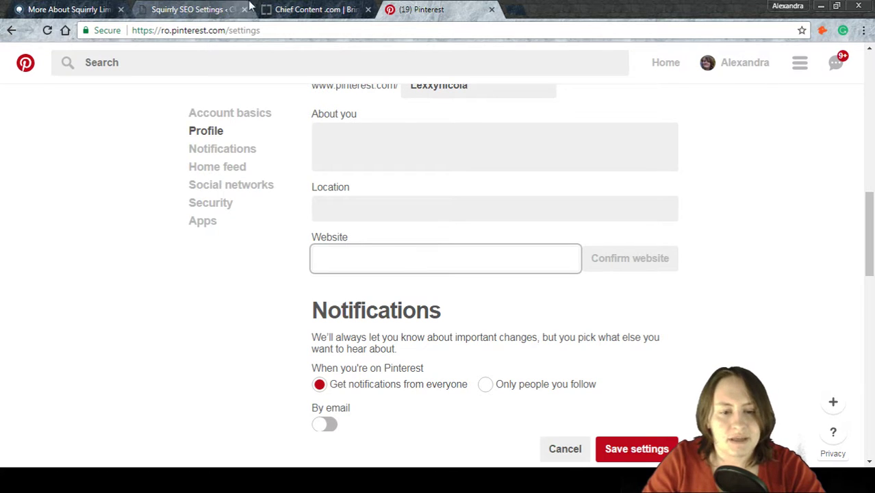
click(222, 7)
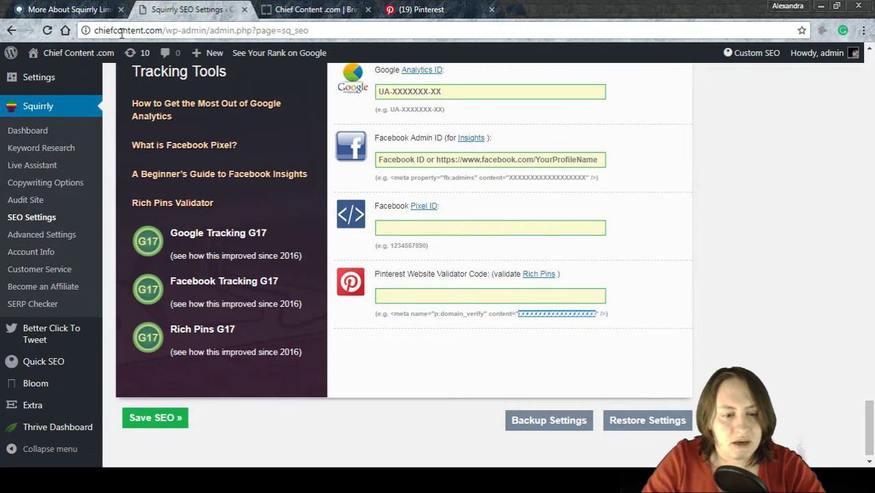
drag(161, 30, 92, 31)
key(ctrl+c)
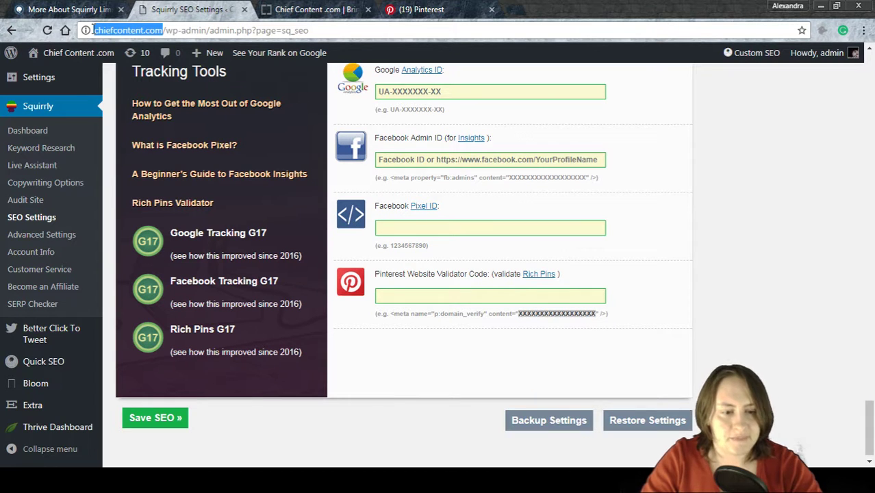
click(441, 7)
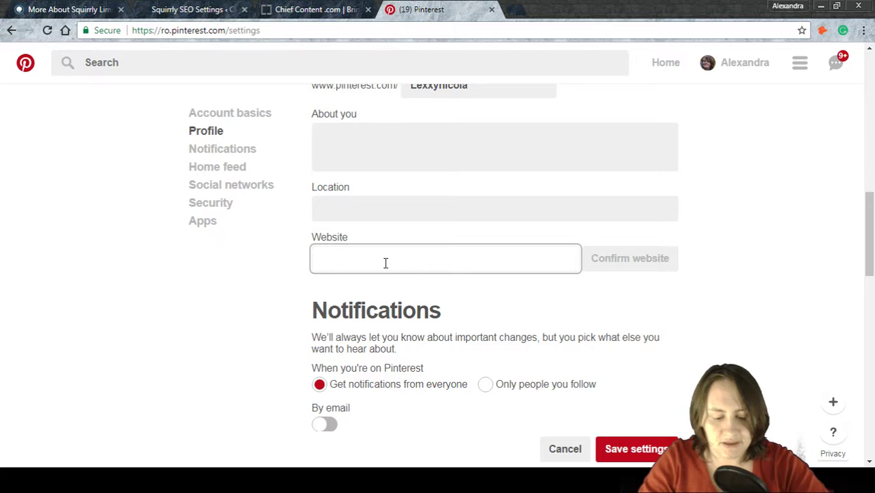
key(ctrl+v)
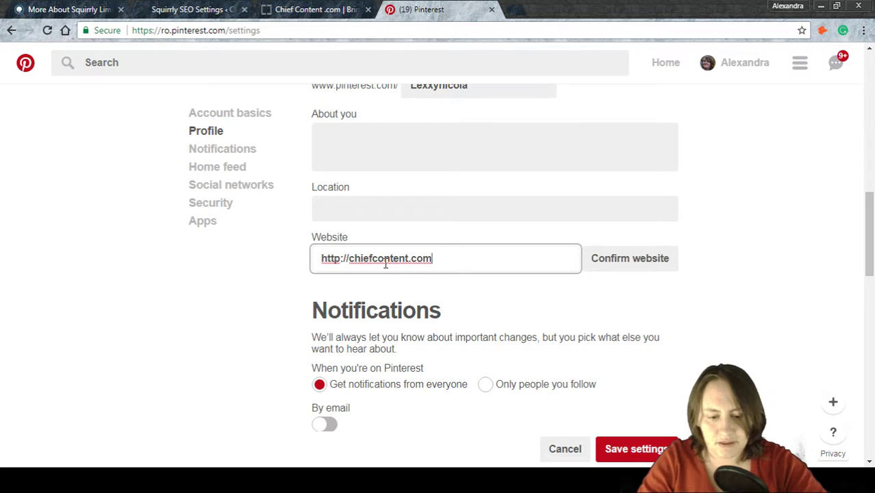
click(627, 261)
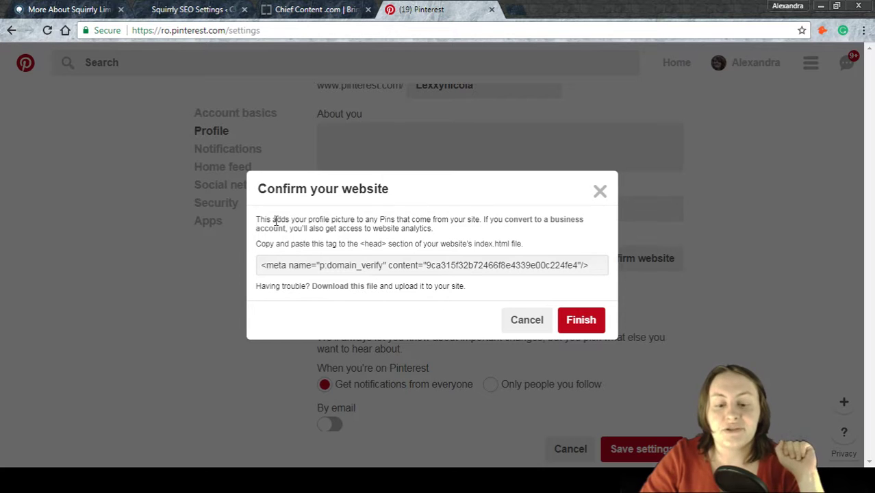
In the Confirm your website dialog, select the verification code in the p:domain_verify meta tag
drag(351, 229, 433, 229)
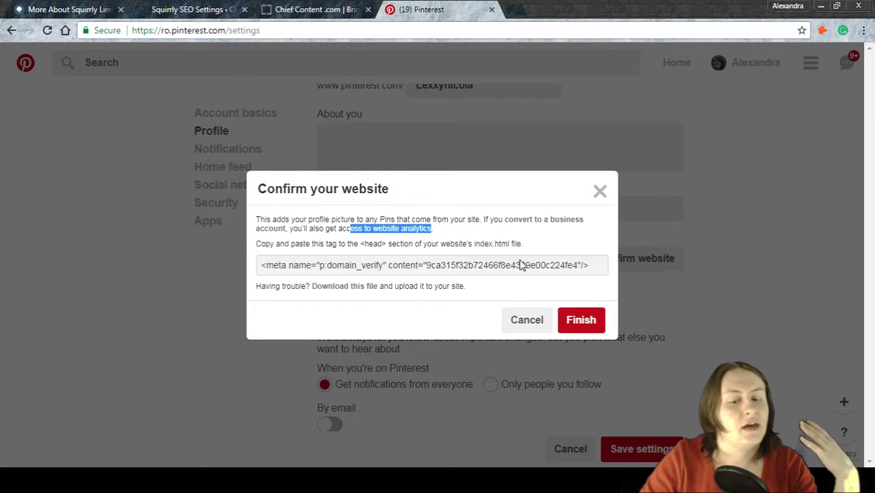
click(429, 268)
drag(430, 269, 579, 274)
key(ctrl+c)
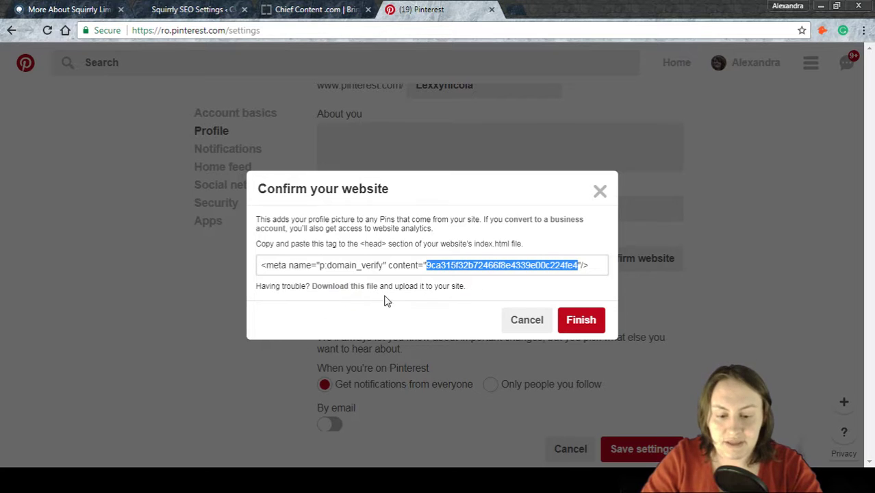
Paste the verification code into Squirrly's Pinterest Website Validator Code field and save the settings
click(175, 7)
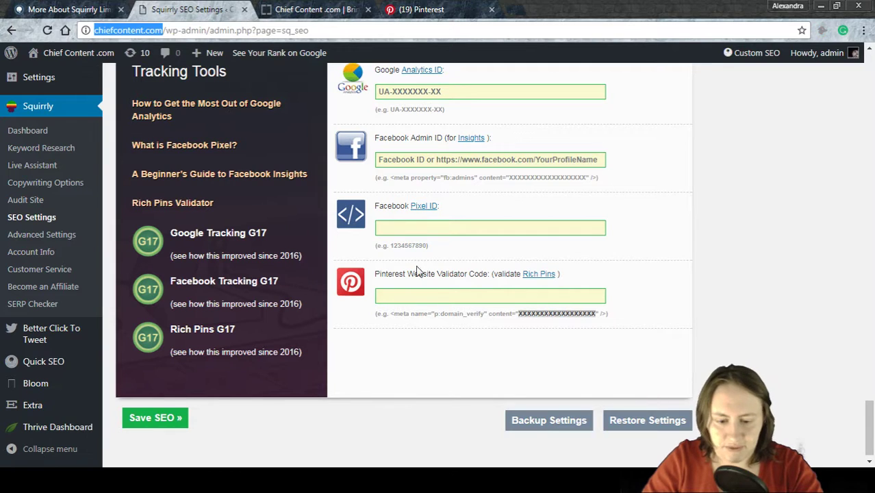
click(432, 295)
key(ctrl+v)
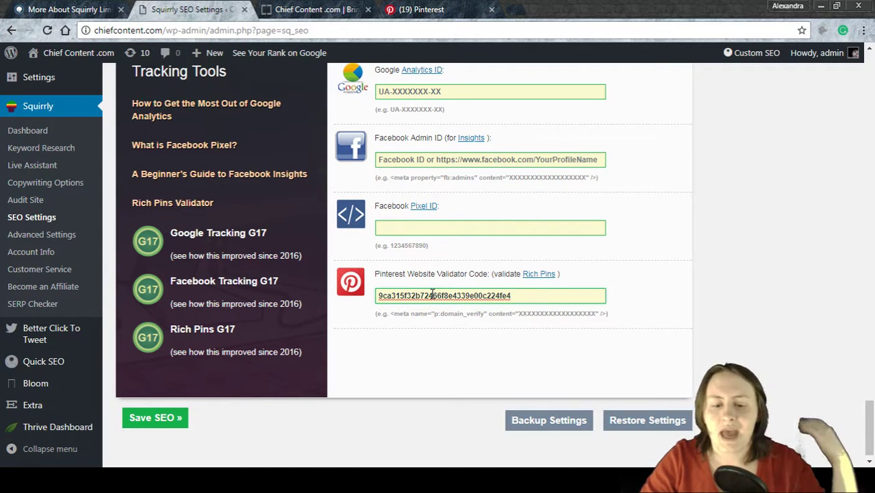
click(171, 420)
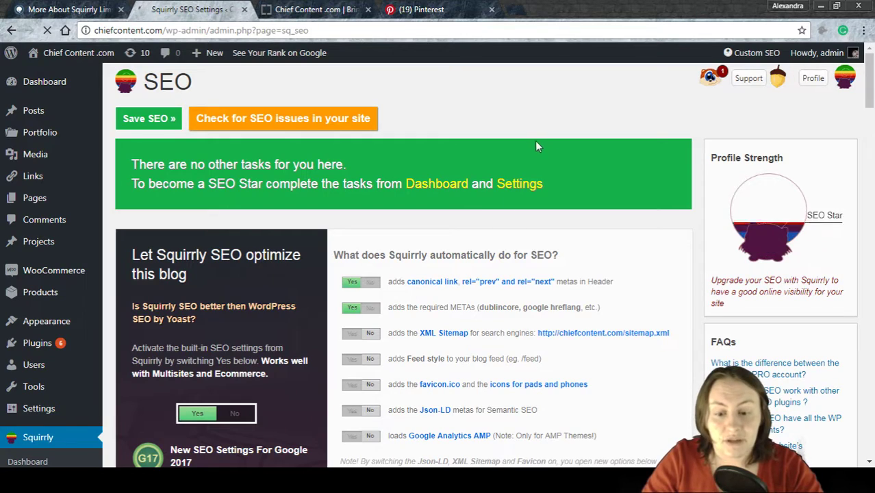
scroll(527, 130, down, 6)
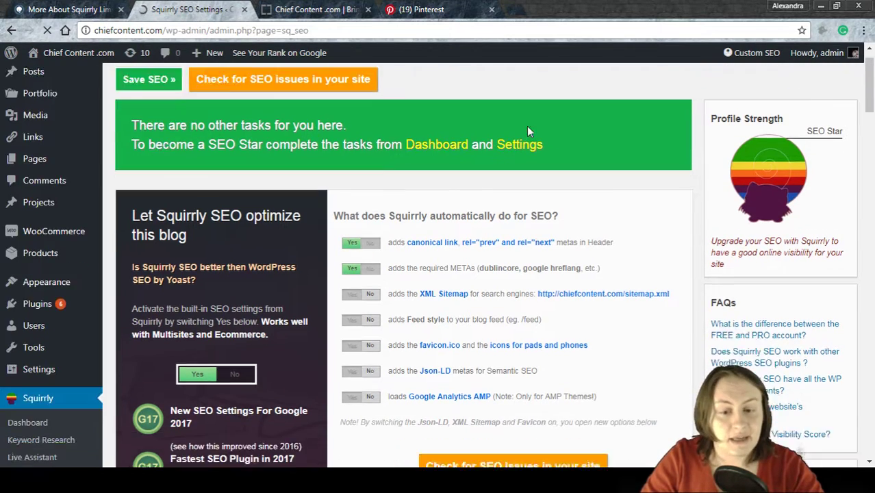
scroll(527, 130, down, 15)
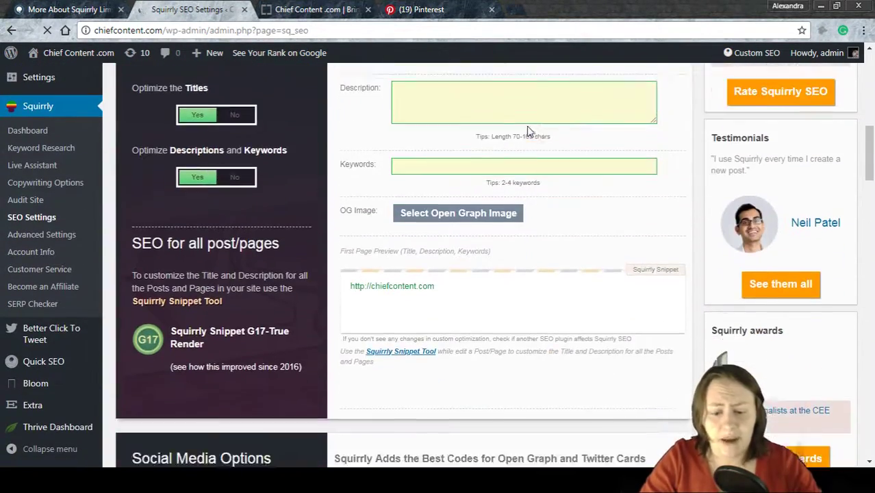
scroll(528, 126, down, 20)
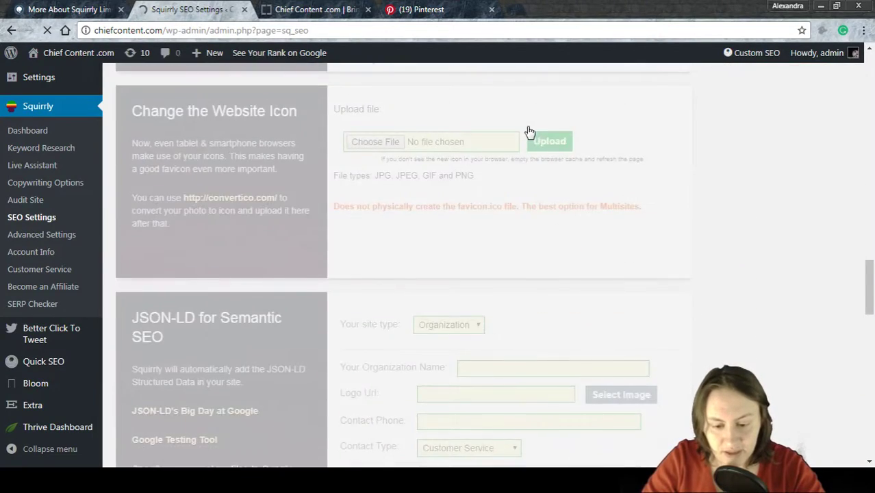
scroll(528, 130, down, 4)
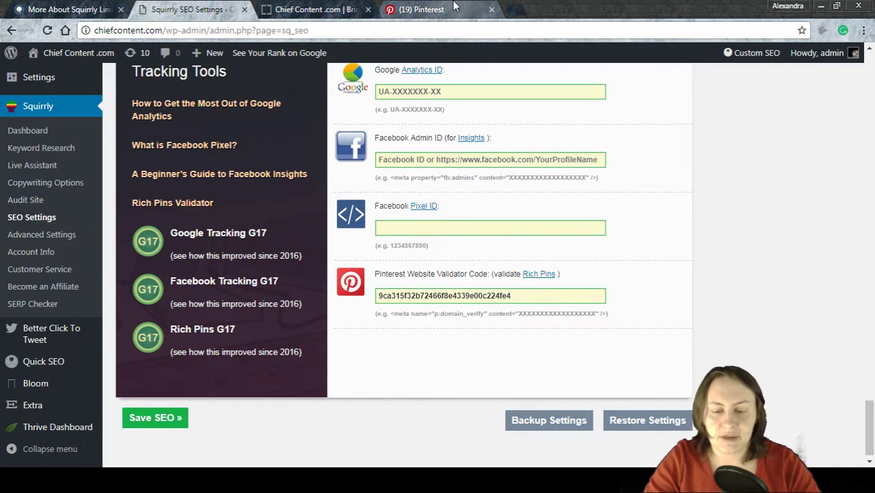
Finish confirming chiefcontent.com, acknowledge the still-confirming Oops notice, and go to the home feed
click(421, 9)
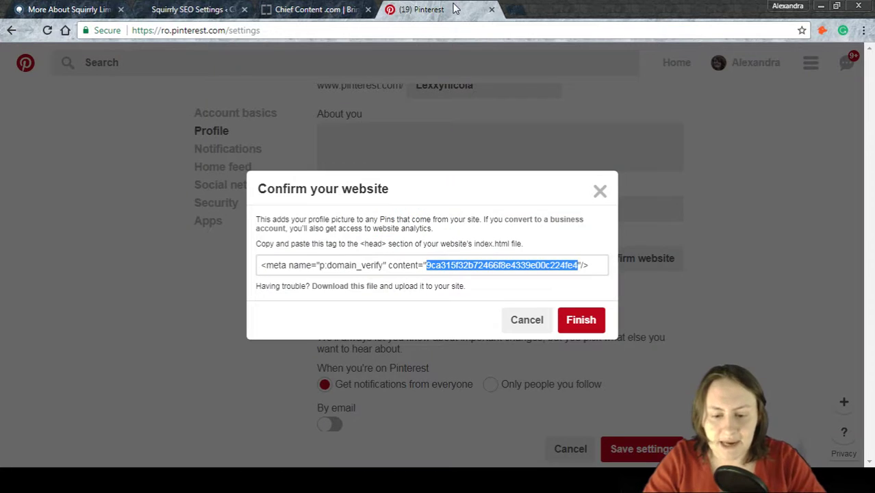
click(577, 323)
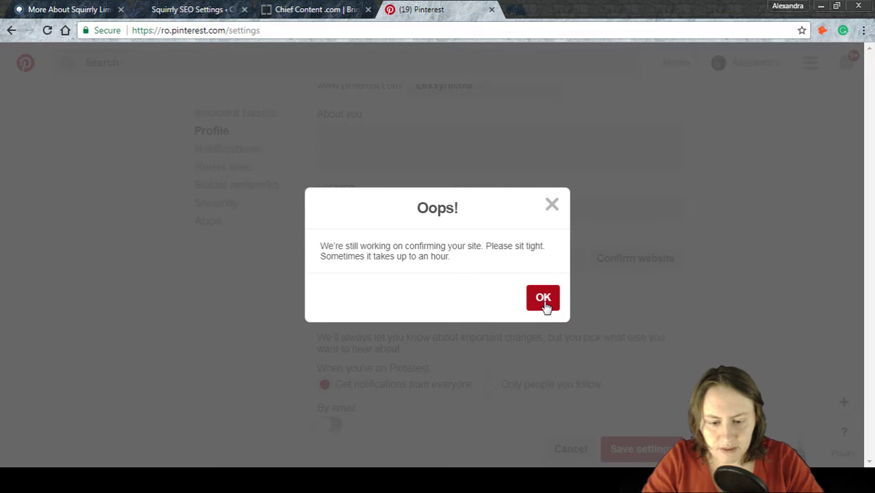
click(543, 299)
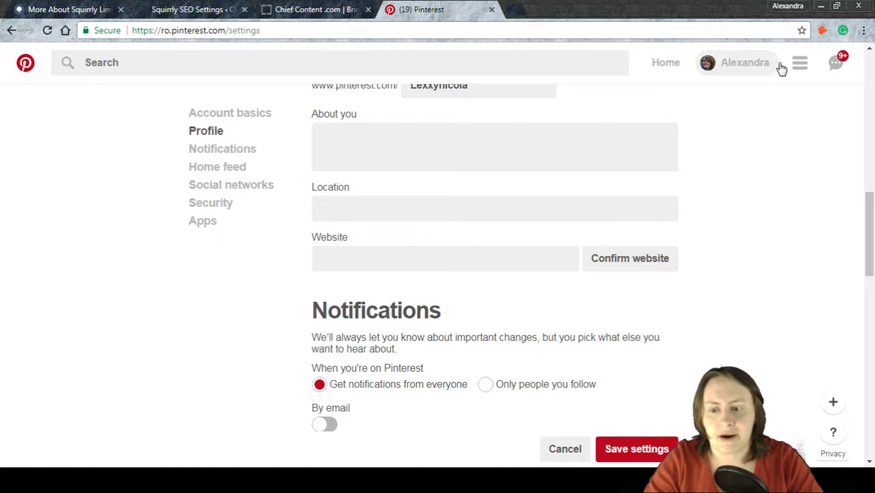
click(27, 74)
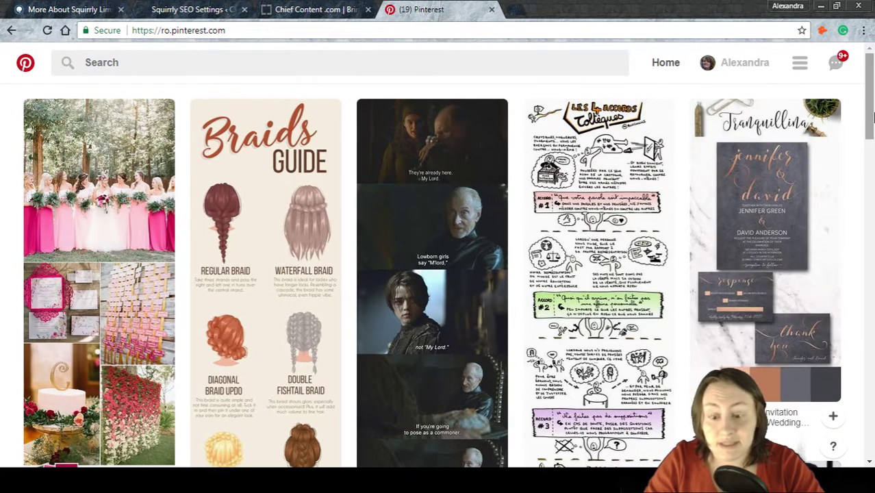
drag(872, 117, 872, 127)
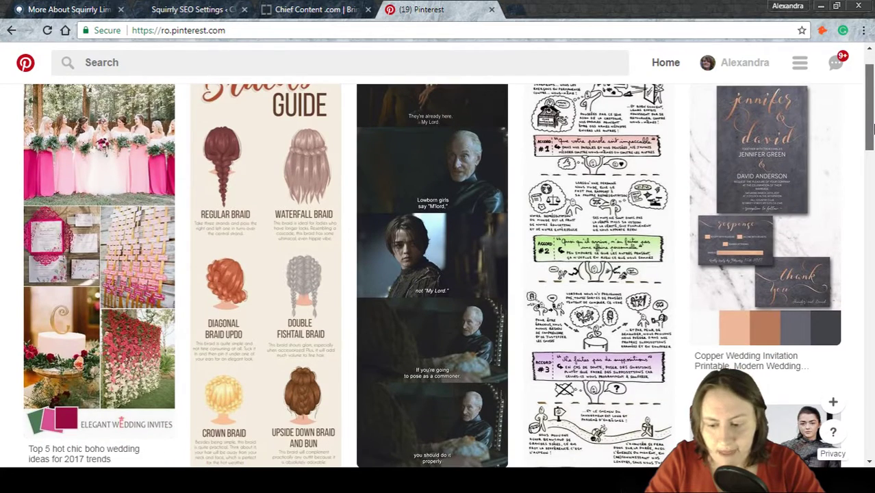
drag(872, 128, 872, 258)
scroll(854, 272, down, 3)
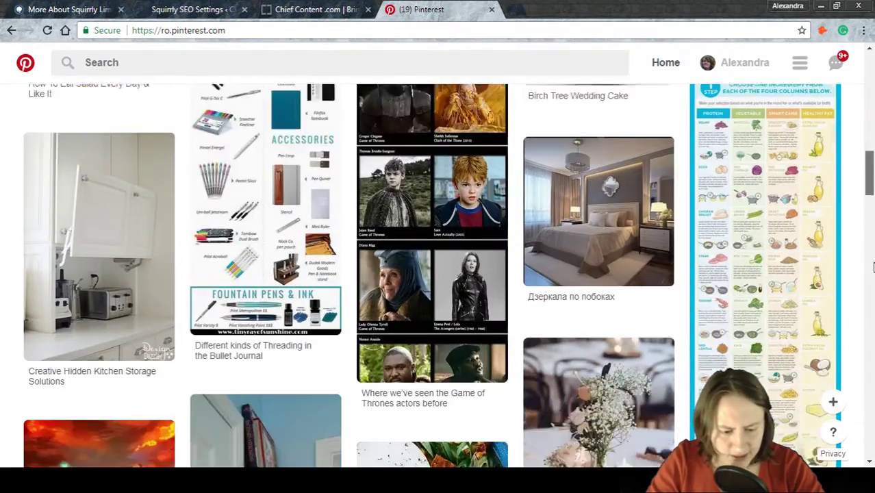
drag(872, 168, 858, 338)
scroll(858, 338, down, 7)
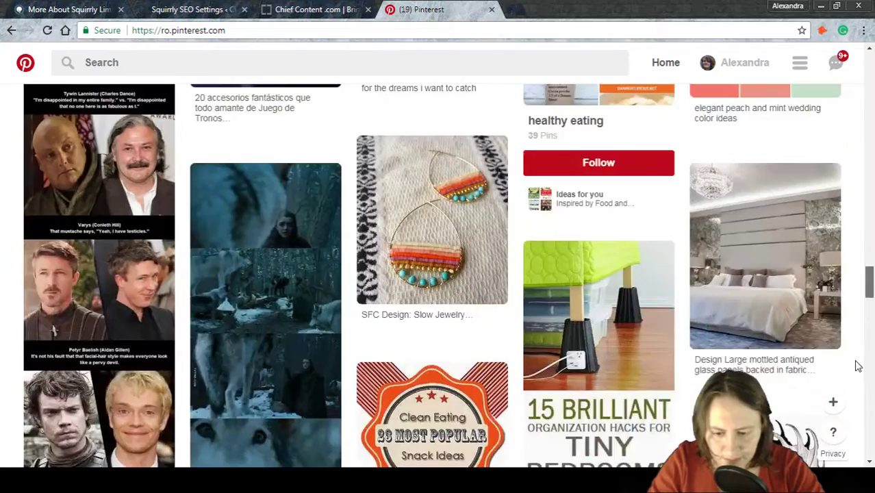
scroll(855, 377, down, 5)
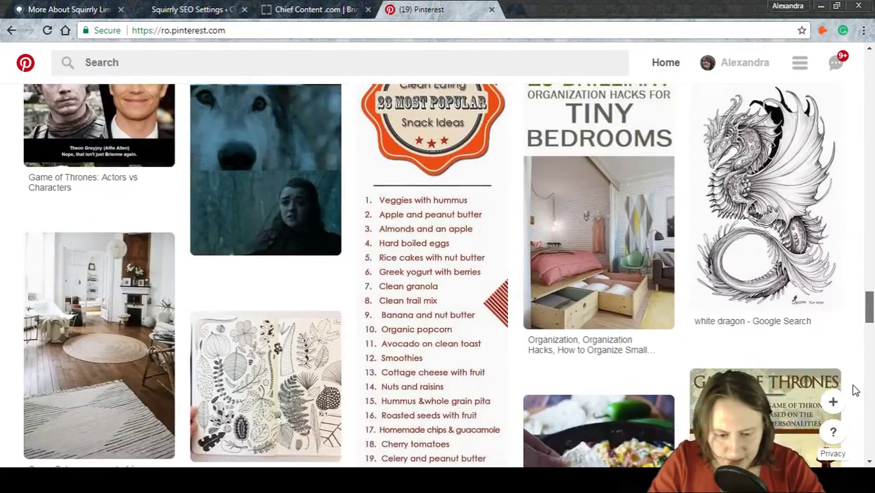
scroll(854, 390, down, 8)
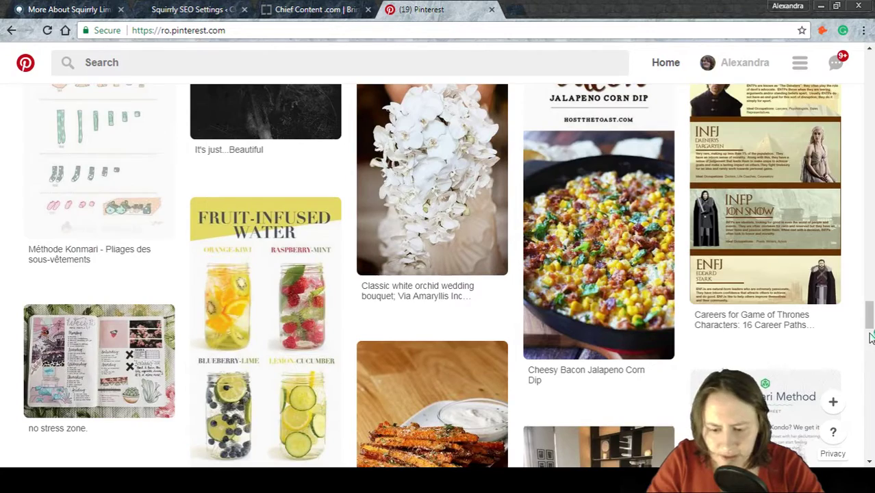
scroll(871, 349, down, 6)
scroll(871, 349, down, 5)
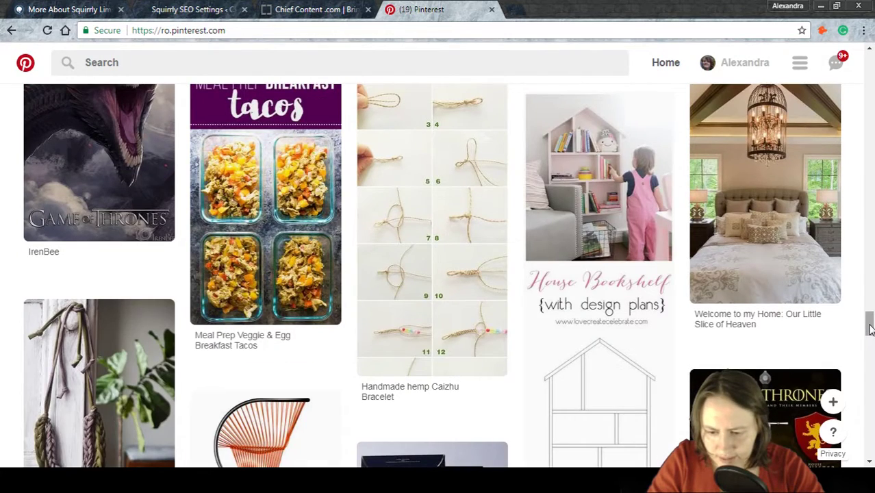
scroll(871, 334, down, 1)
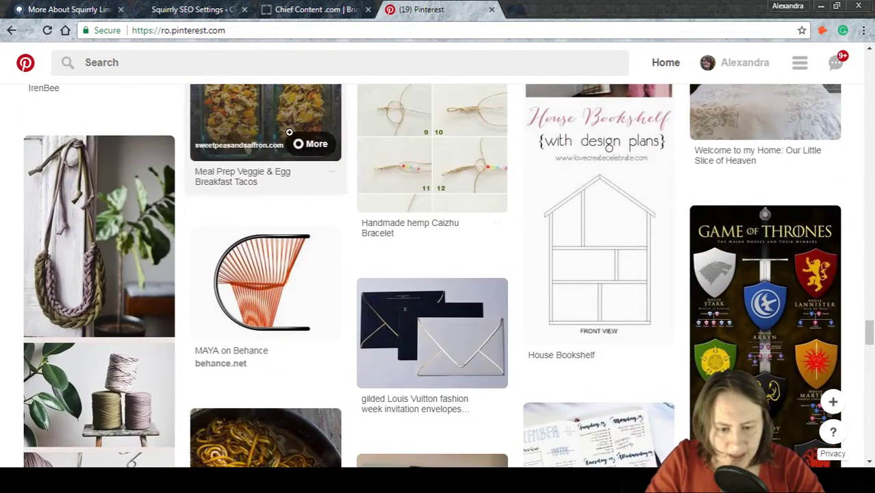
click(290, 125)
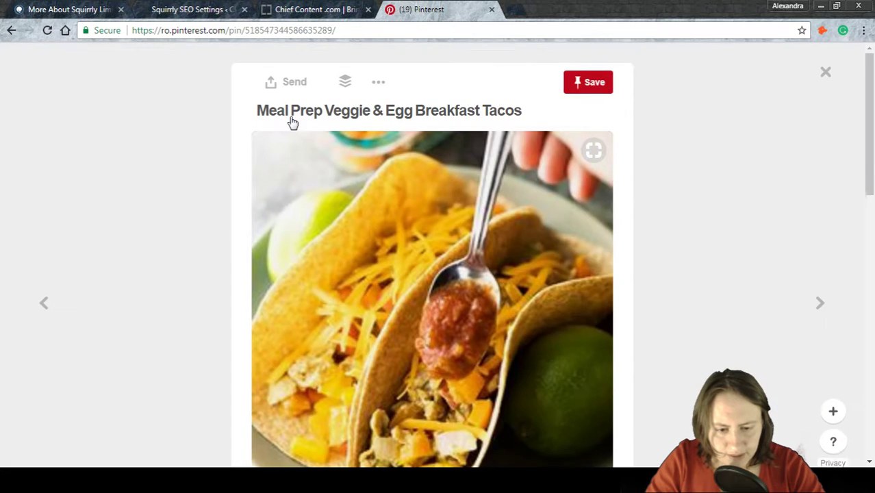
drag(866, 87, 864, 205)
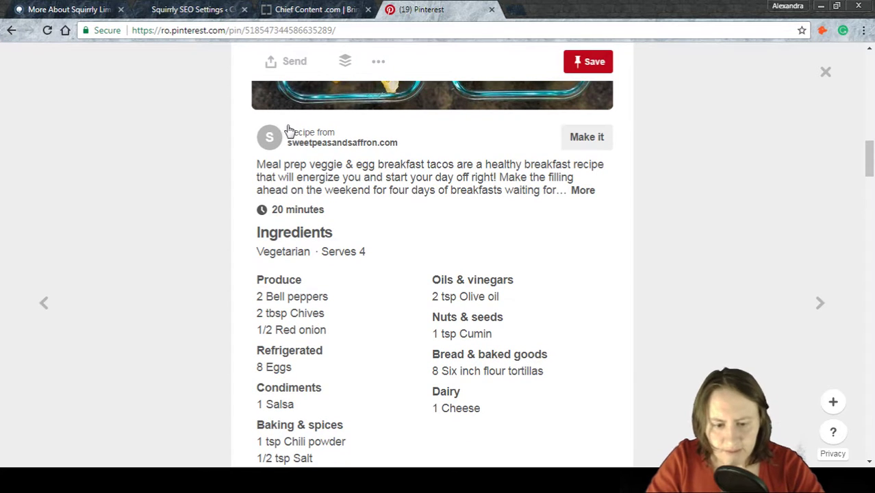
drag(869, 158, 872, 67)
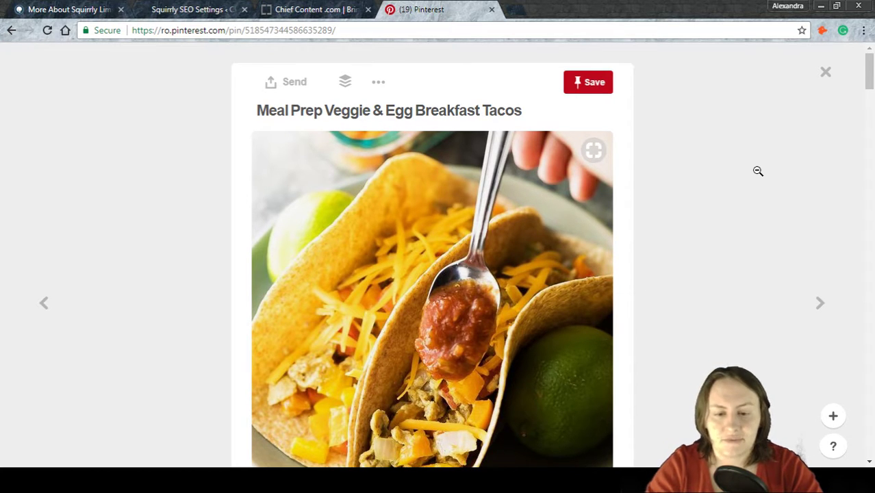
drag(871, 81, 871, 96)
scroll(871, 120, down, 1)
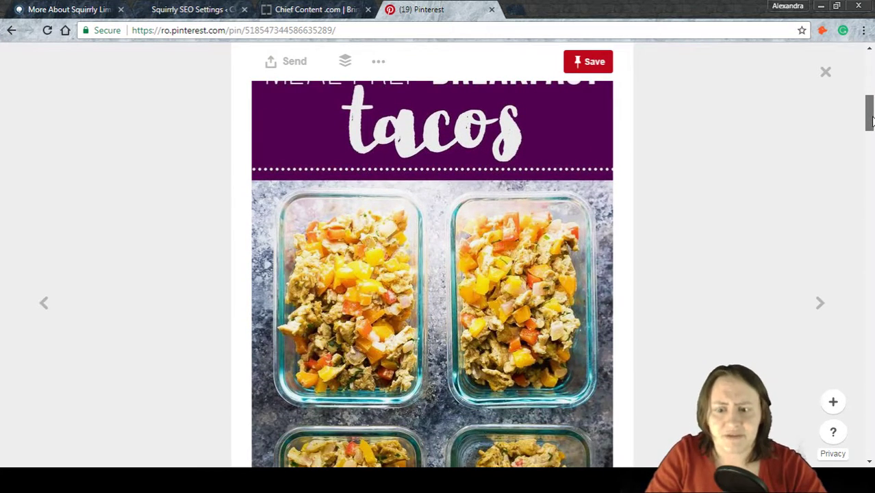
scroll(871, 120, down, 5)
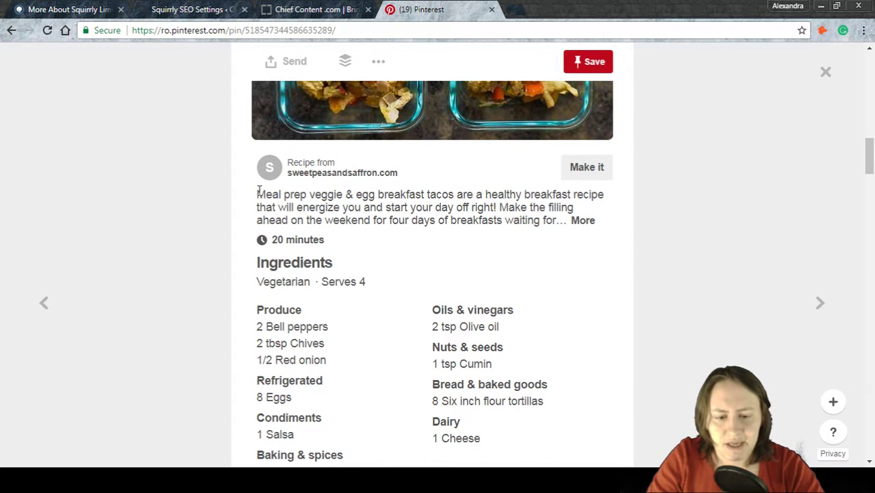
drag(256, 194, 567, 221)
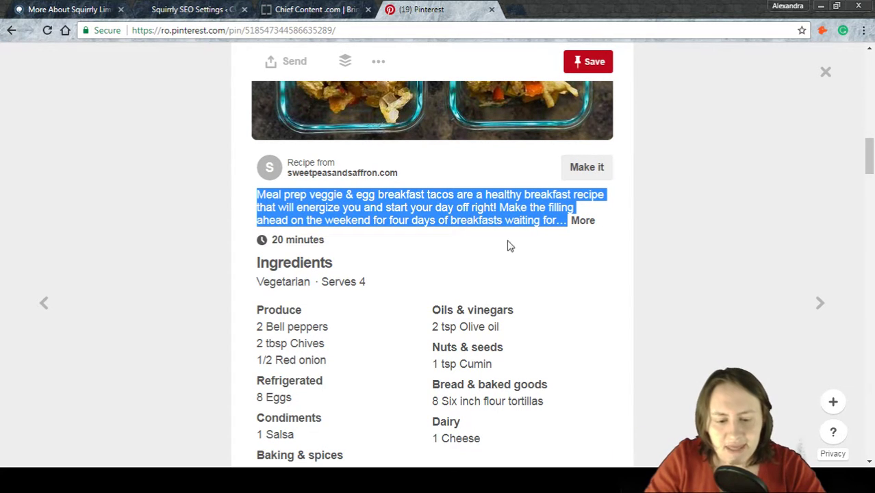
scroll(472, 241, down, 1)
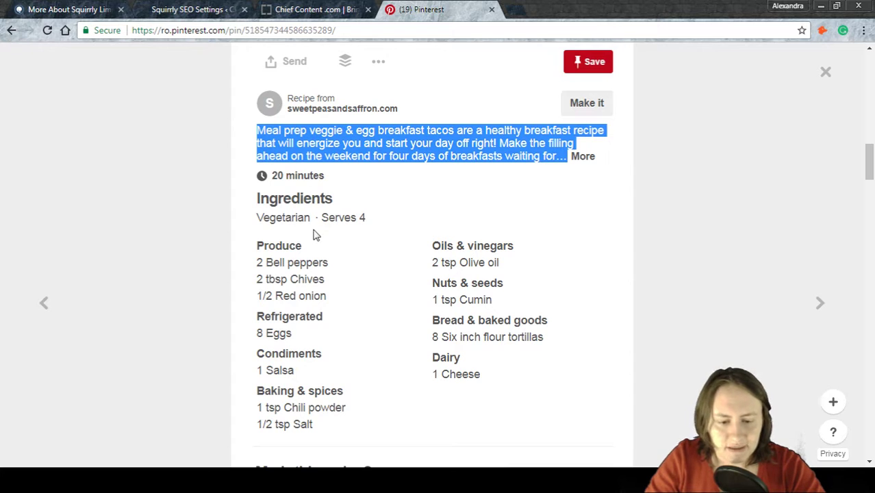
scroll(322, 447, down, 2)
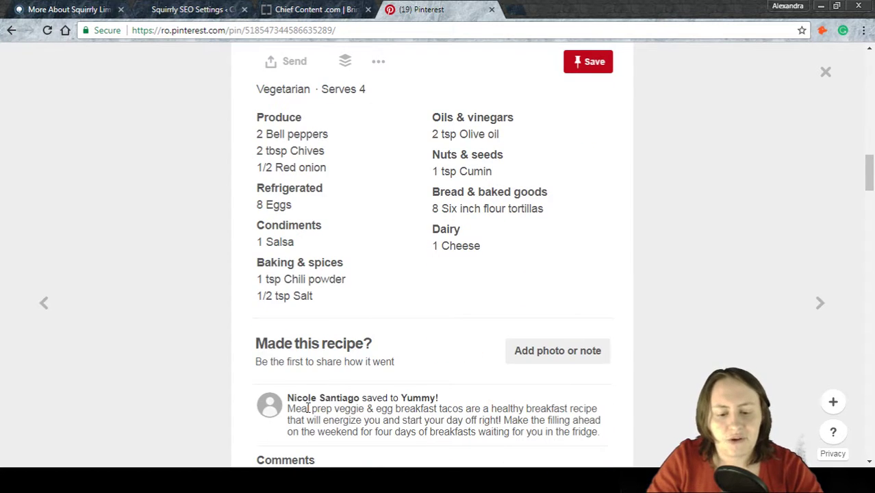
scroll(309, 408, down, 1)
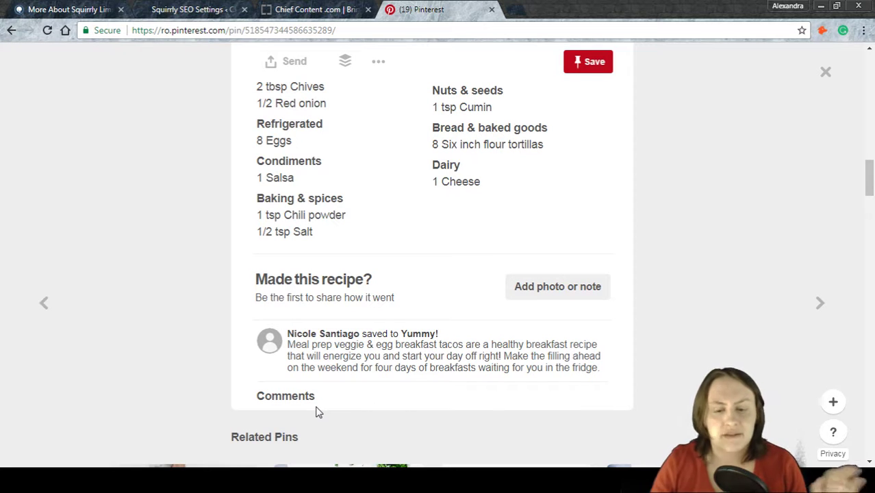
scroll(383, 184, up, 4)
triple_click(383, 182)
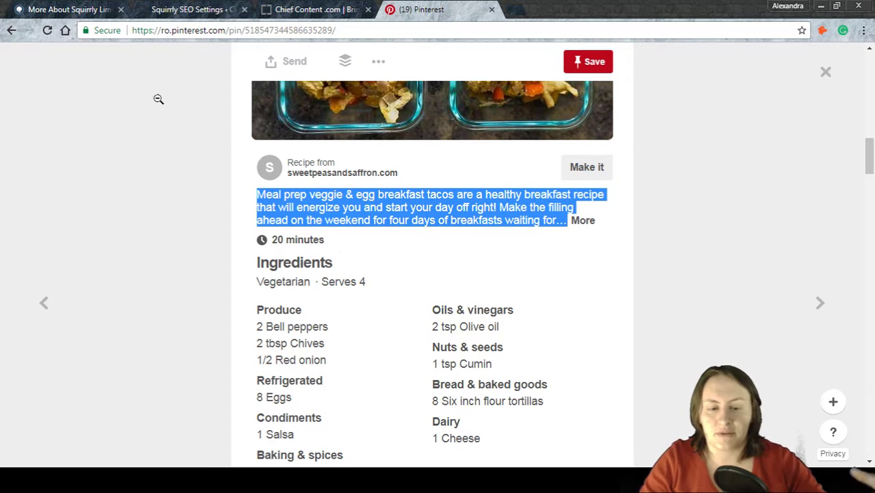
click(12, 32)
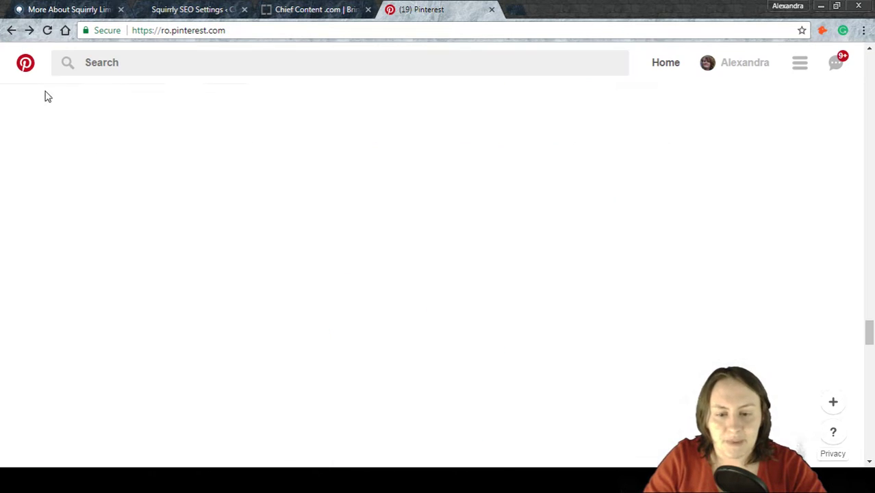
Open the weekly planner pin's page from the home feed and return to the feed
scroll(223, 171, down, 4)
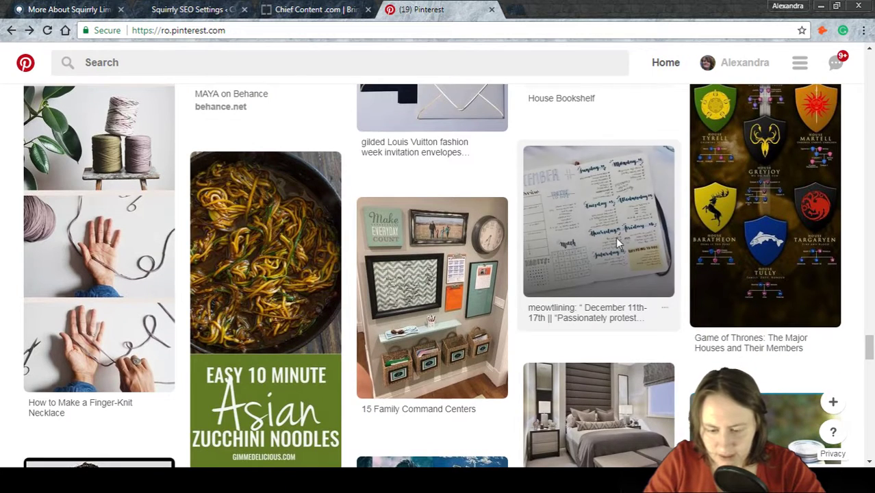
click(615, 237)
scroll(547, 219, down, 4)
scroll(548, 219, down, 3)
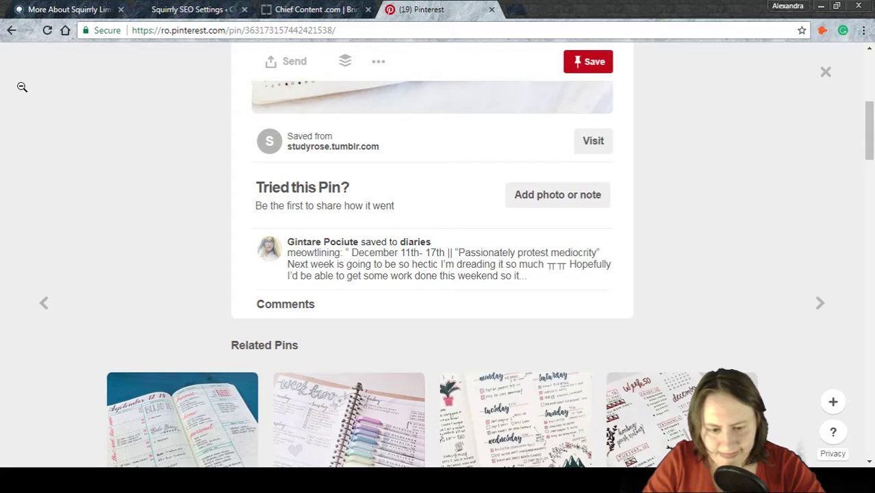
click(11, 31)
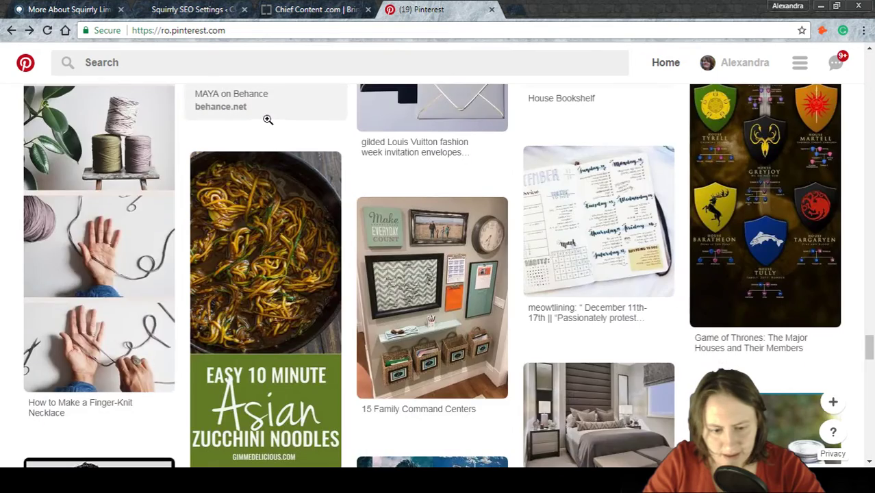
Browse further down the feed, view the bullet-journal collage pin, and return to the feed
scroll(267, 119, down, 4)
scroll(269, 120, down, 1)
scroll(269, 120, down, 1)
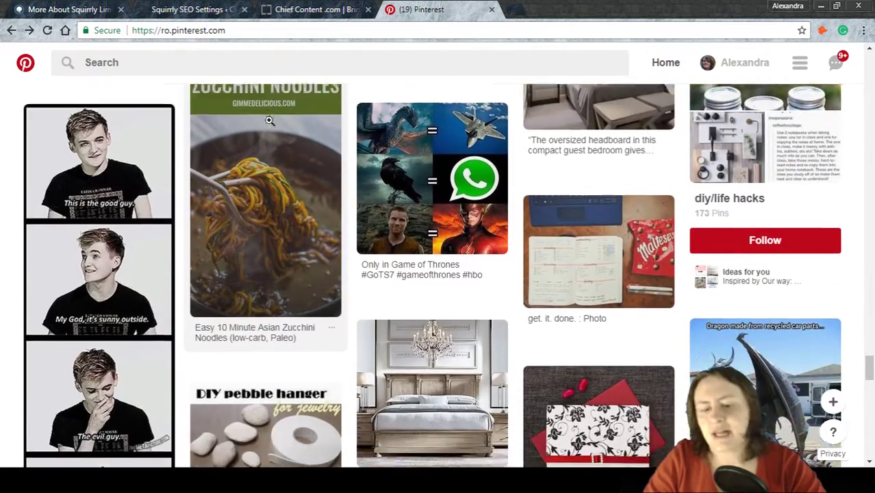
scroll(269, 121, down, 2)
scroll(269, 122, down, 2)
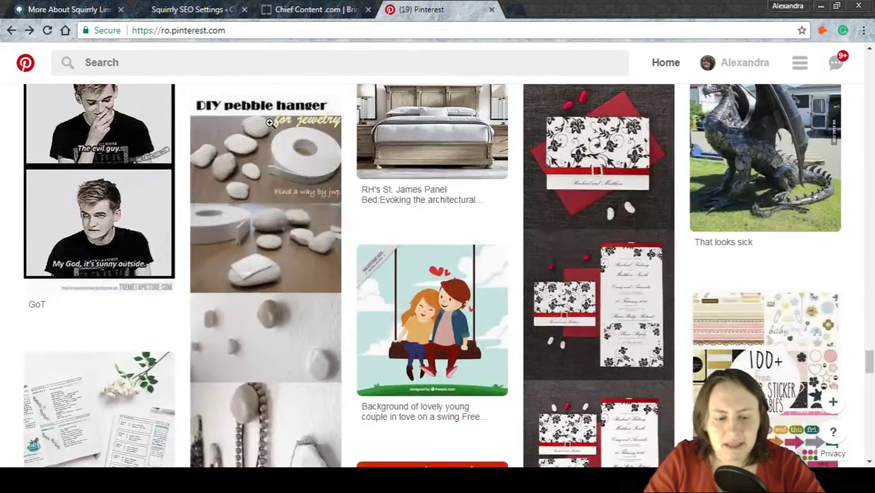
scroll(270, 123, down, 3)
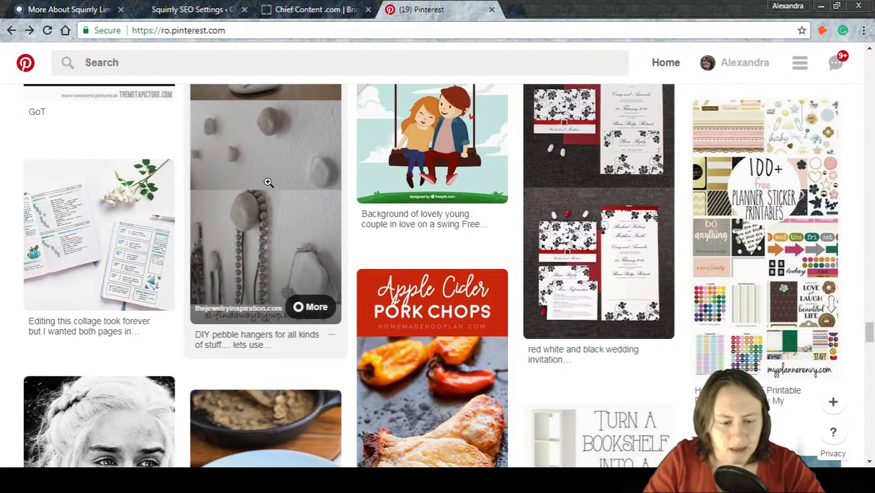
click(81, 224)
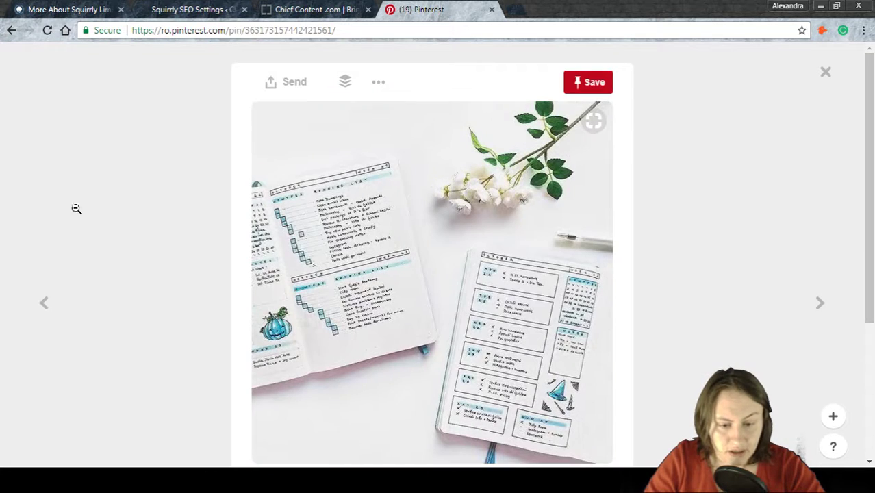
scroll(107, 103, down, 5)
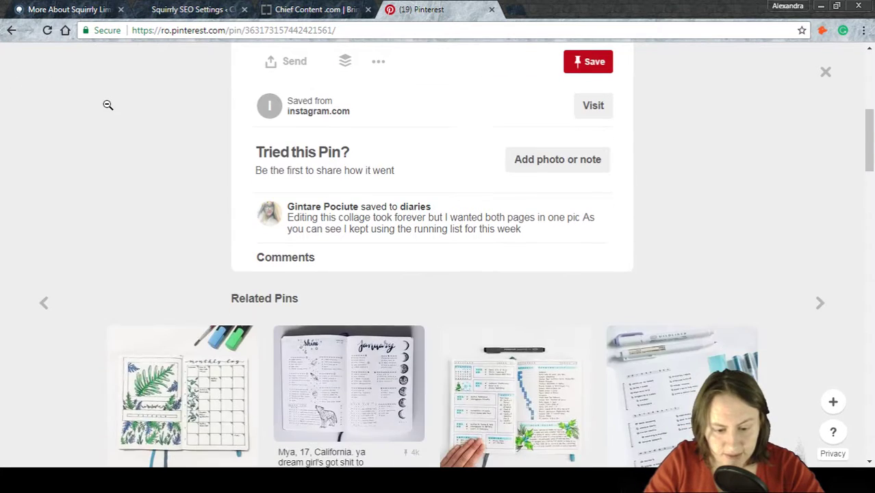
click(11, 31)
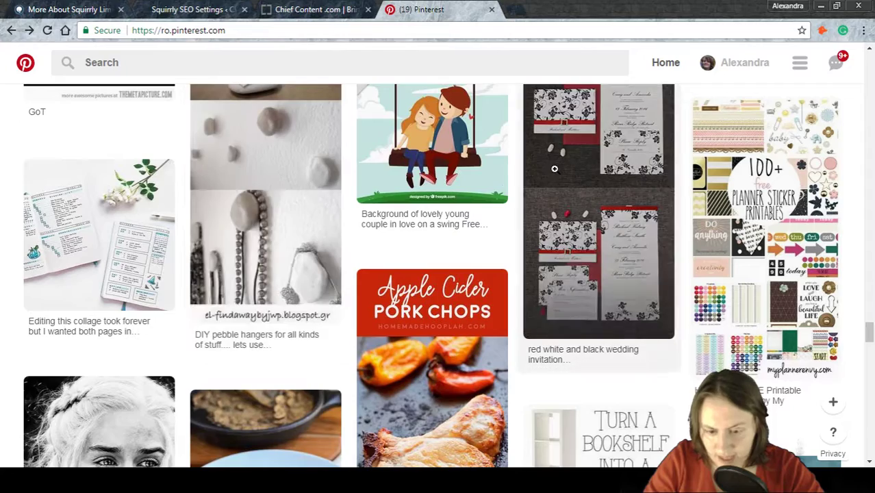
Scroll on and open the buildsomething.com closet-organizer pin to read its description
scroll(563, 167, down, 5)
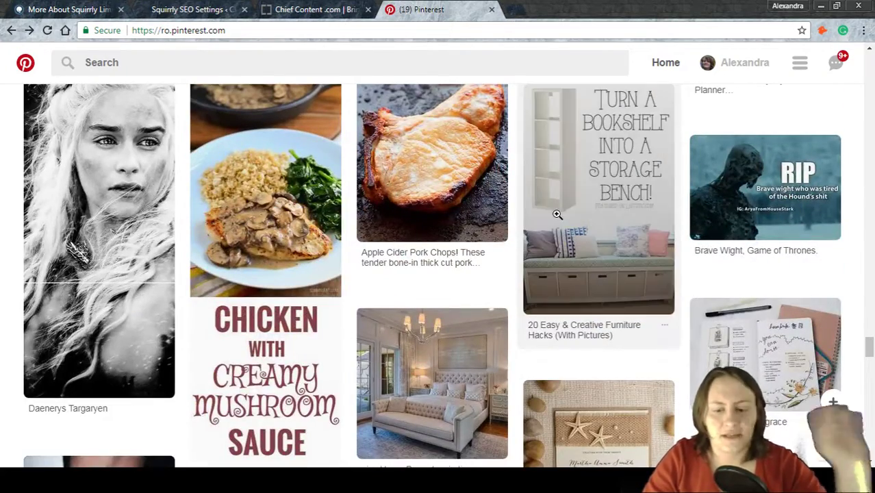
mouse_move(570, 220)
scroll(570, 220, down, 2)
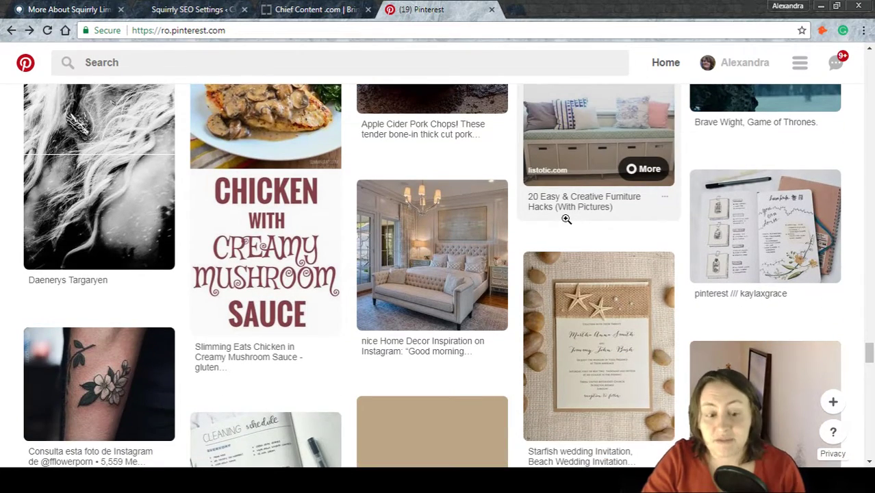
scroll(566, 218, down, 4)
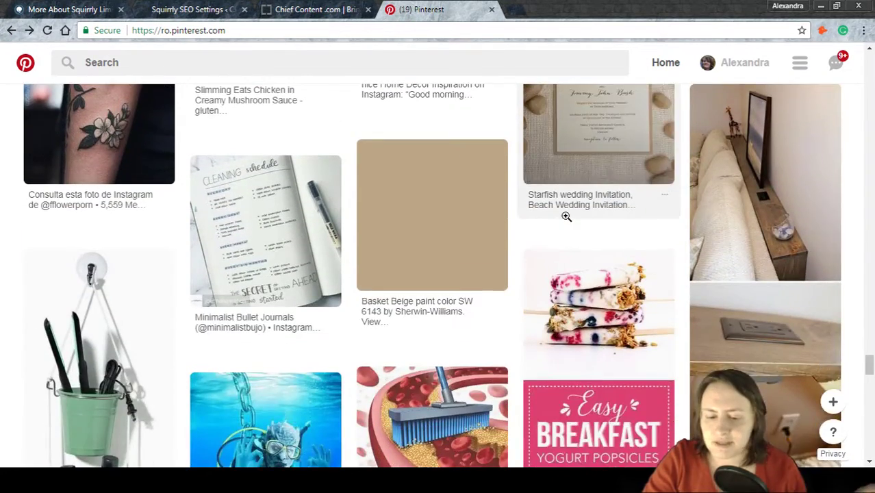
scroll(566, 217, down, 2)
scroll(564, 217, down, 2)
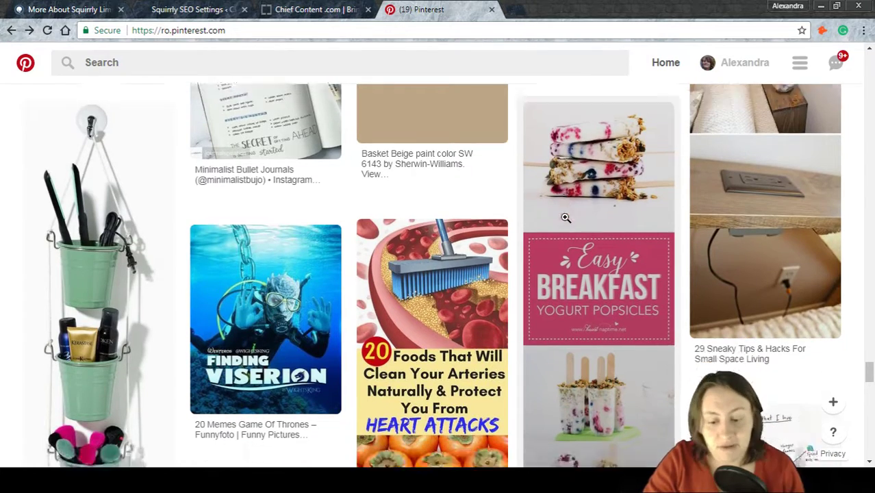
scroll(564, 217, down, 1)
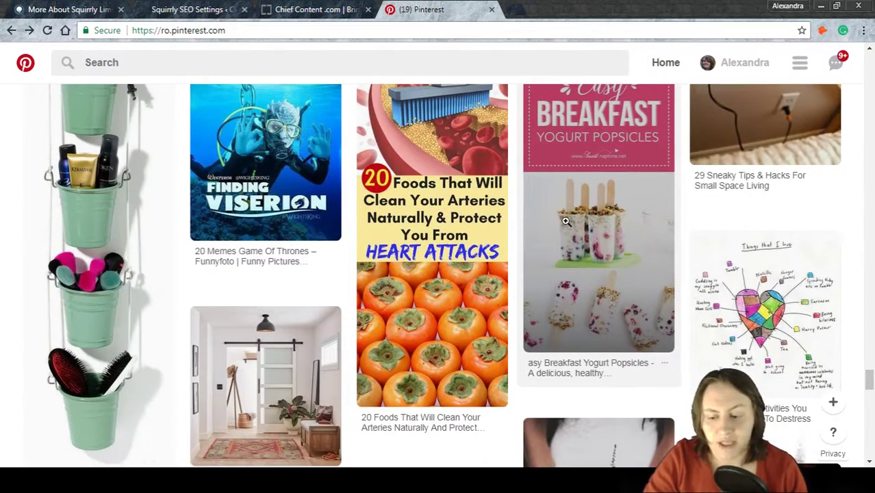
scroll(566, 219, down, 2)
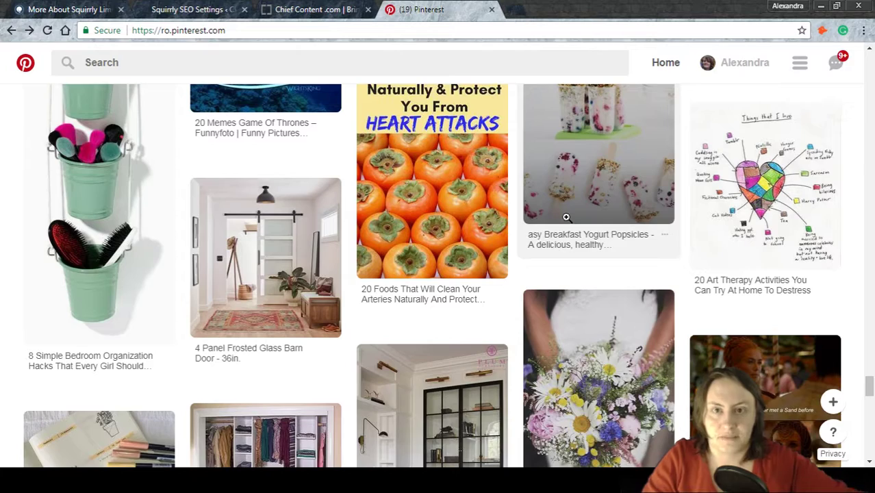
scroll(555, 203, down, 7)
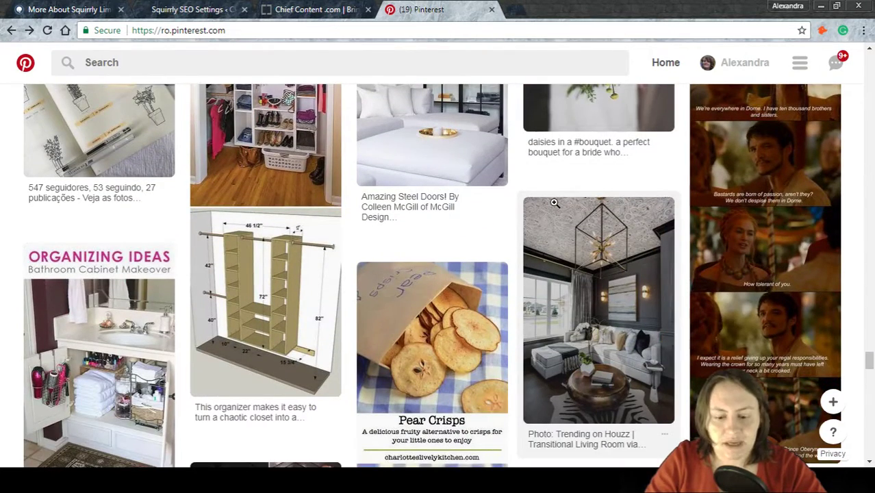
mouse_move(538, 229)
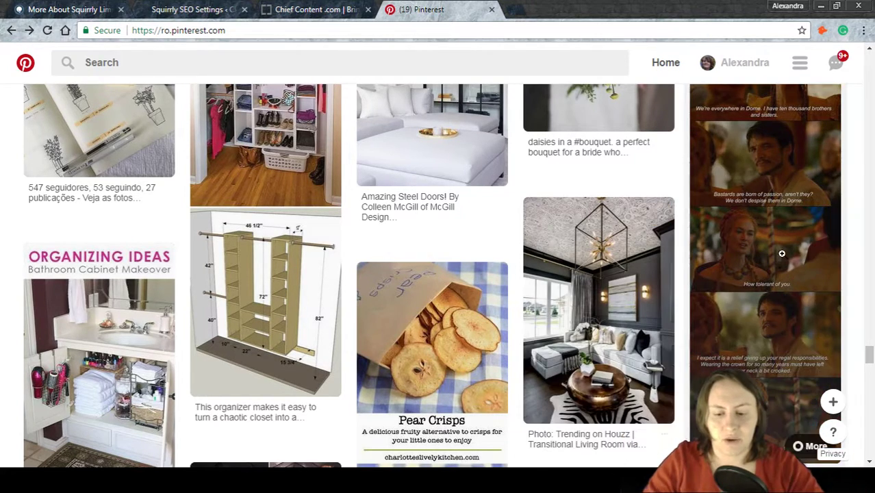
scroll(445, 332, down, 3)
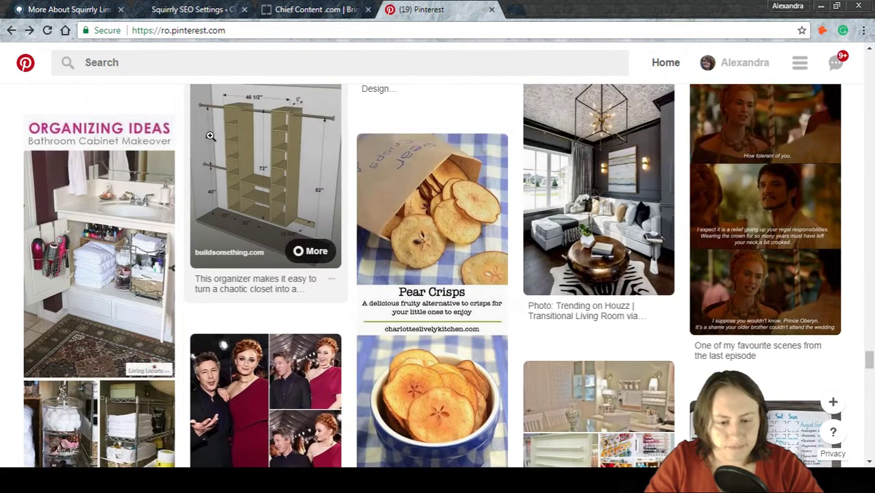
click(257, 192)
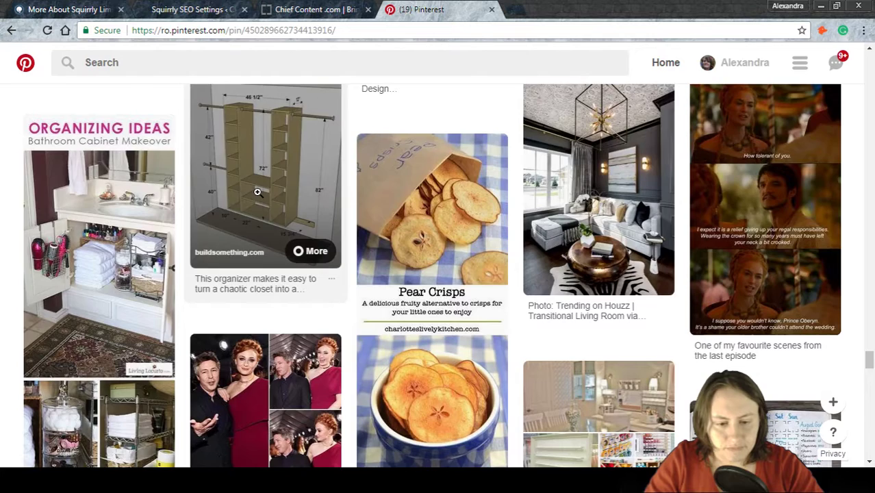
scroll(376, 172, down, 6)
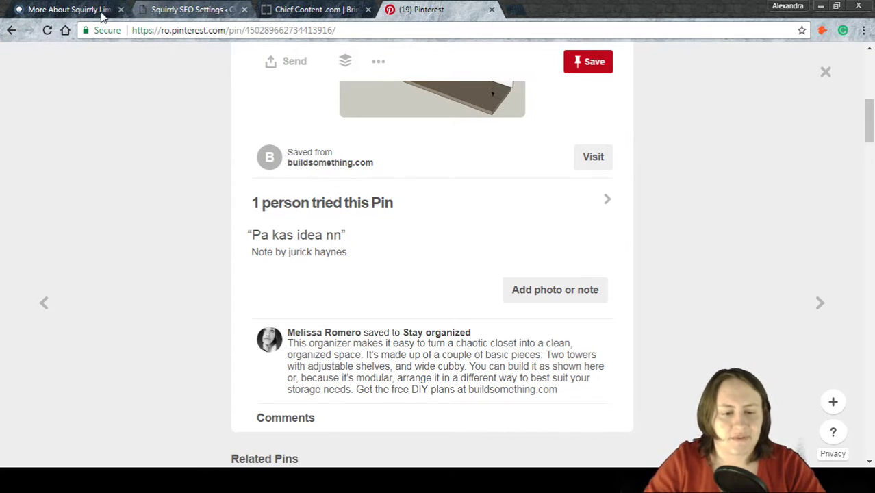
click(78, 11)
Open the Rich Pins Validator from Squirrly's SEO Settings and select its URL field
click(165, 7)
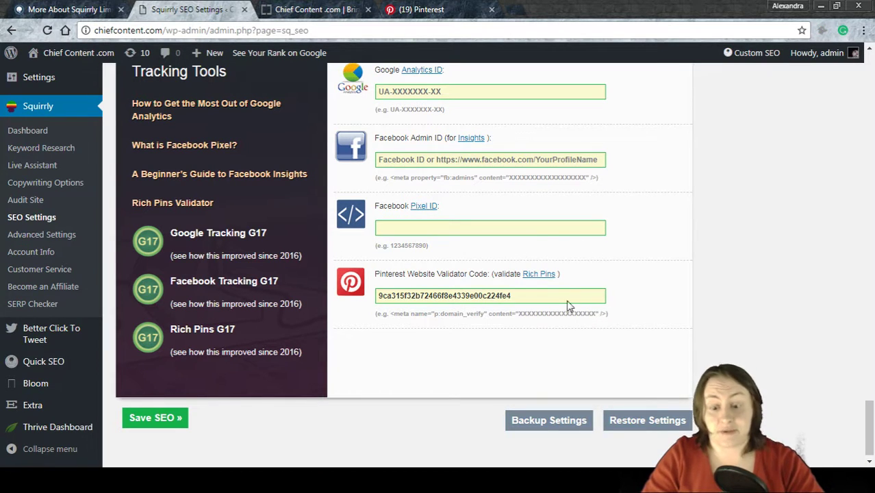
click(536, 275)
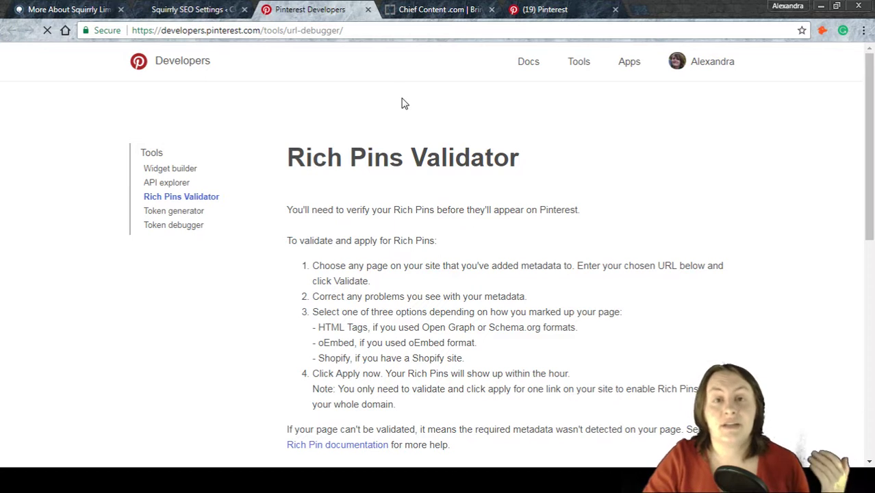
scroll(402, 102, down, 3)
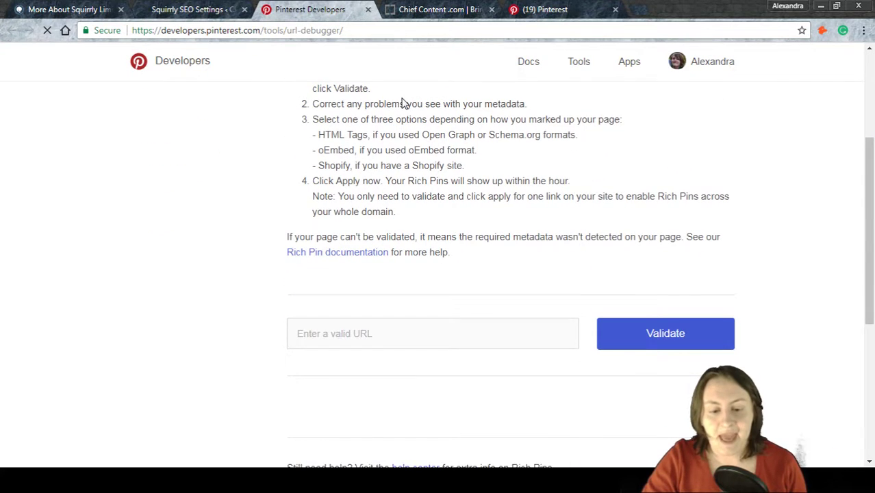
click(328, 342)
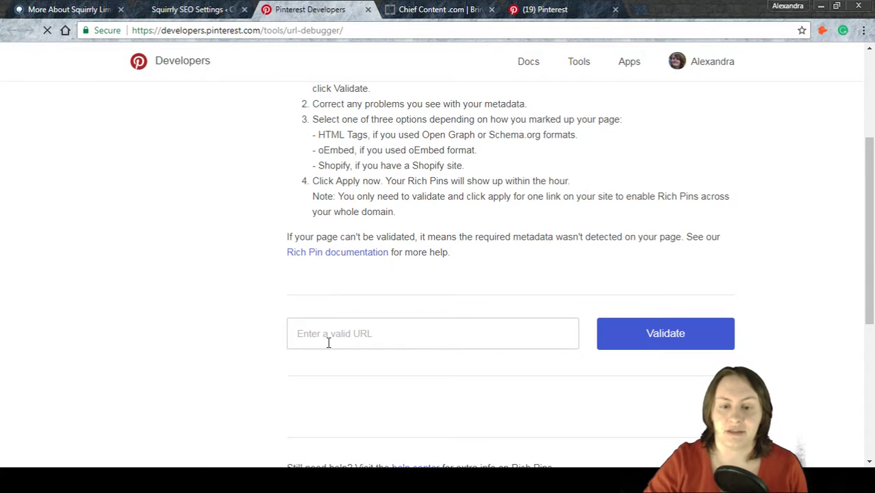
click(421, 9)
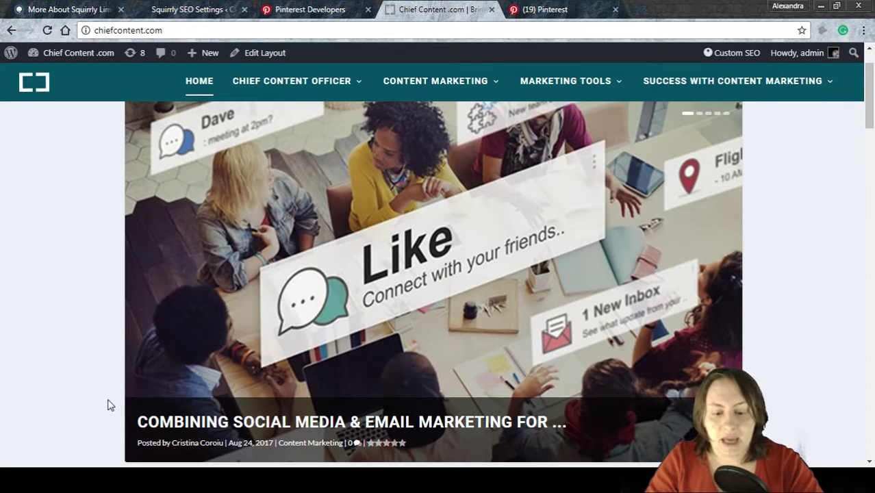
Open the 'Combining Social Media & Email Marketing' post and copy its full web address
click(217, 423)
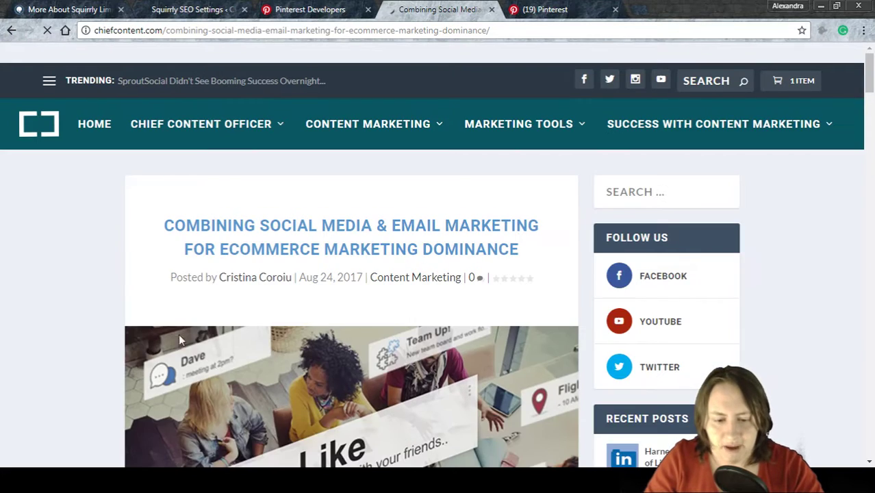
scroll(122, 274, down, 3)
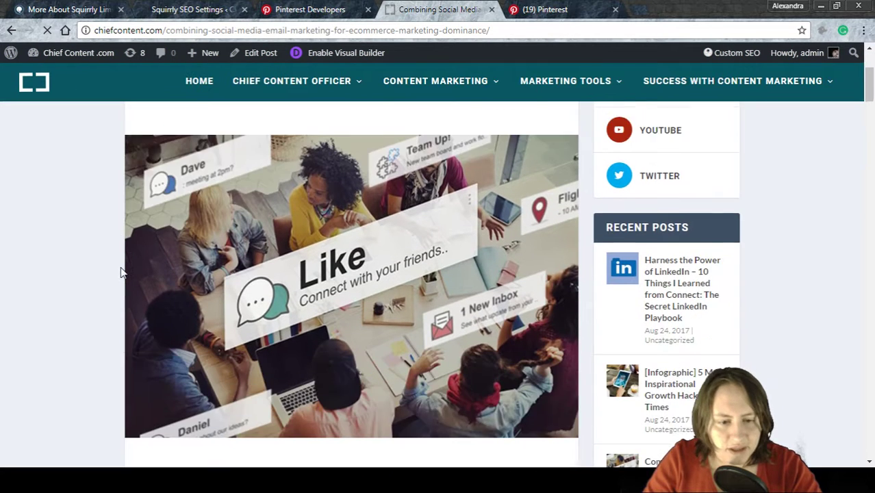
scroll(122, 273, down, 2)
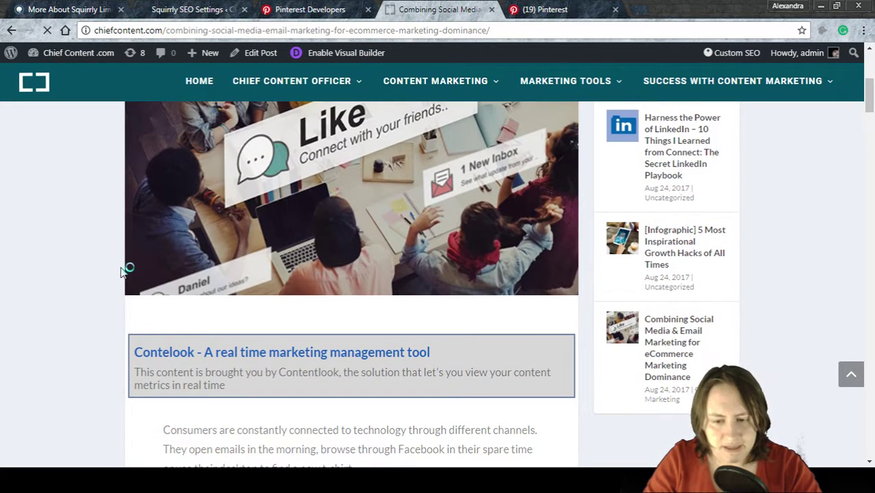
click(470, 30)
key(ctrl+c)
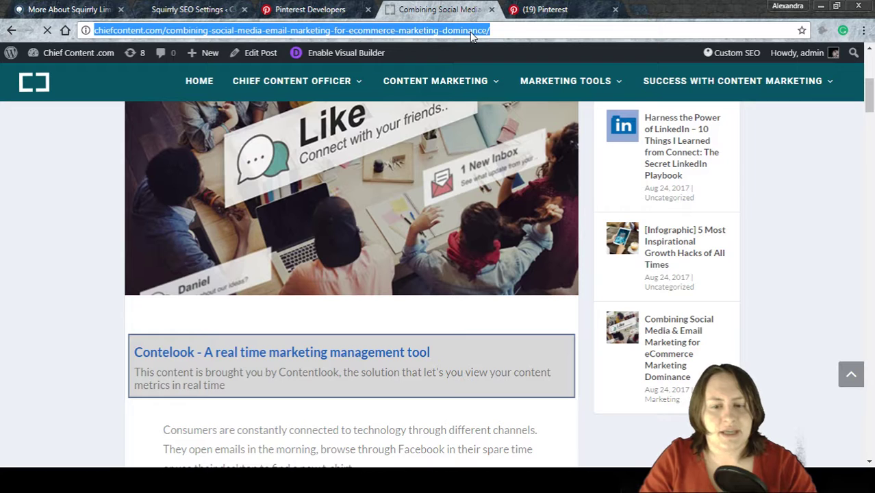
click(310, 9)
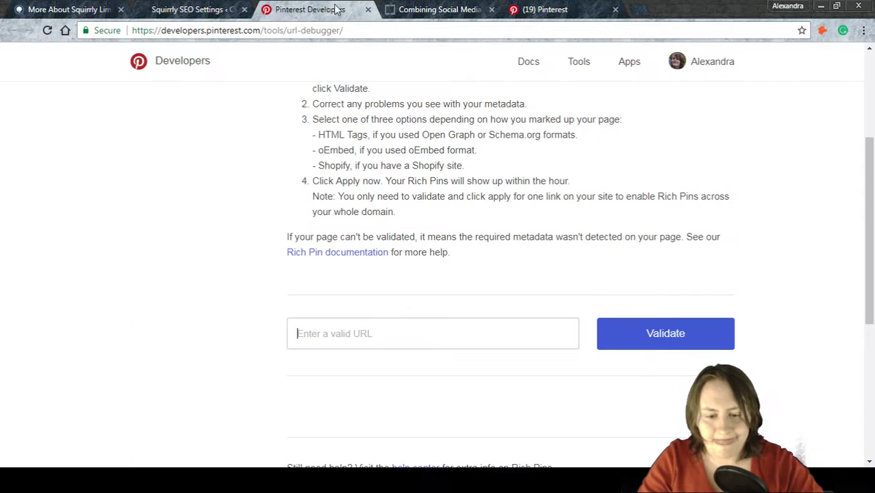
Validate the pasted chiefcontent.com post URL and confirm the chiefcontent.com domain is enabled
key(ctrl+v)
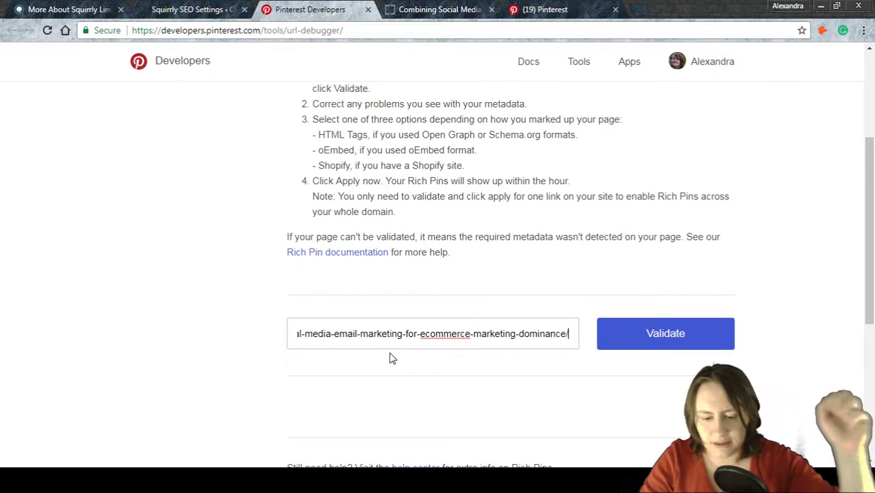
click(671, 343)
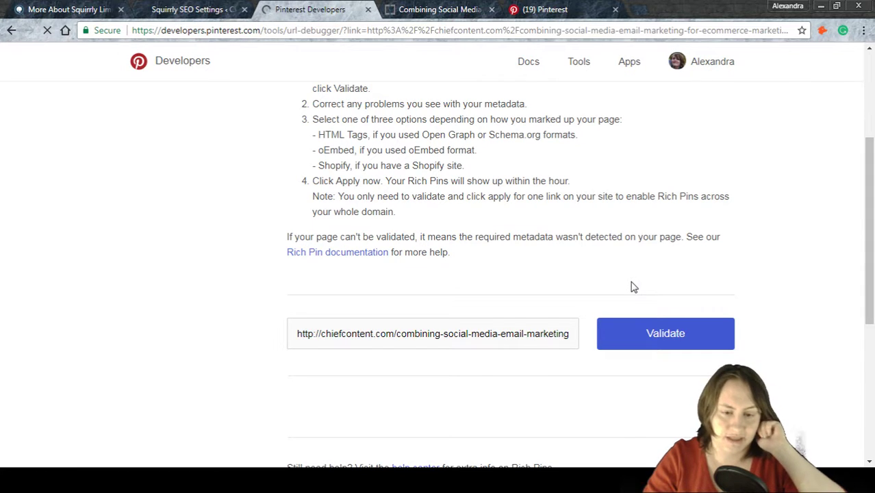
scroll(575, 245, down, 5)
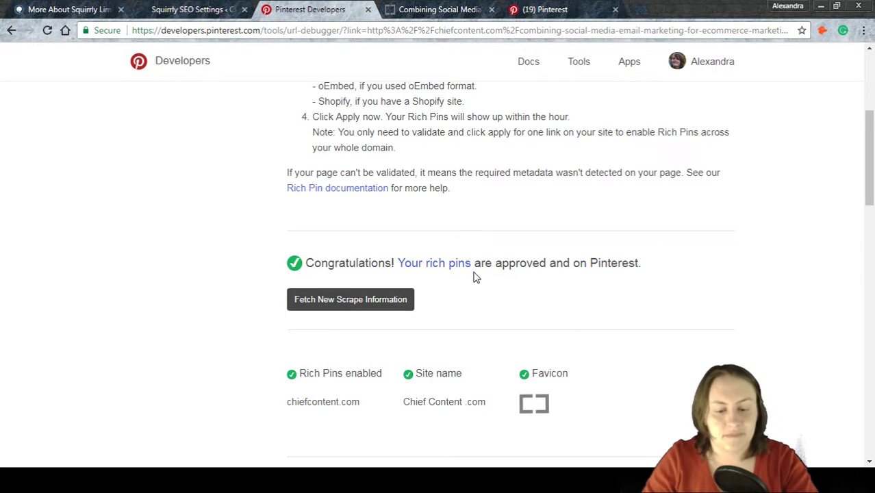
scroll(476, 277, down, 2)
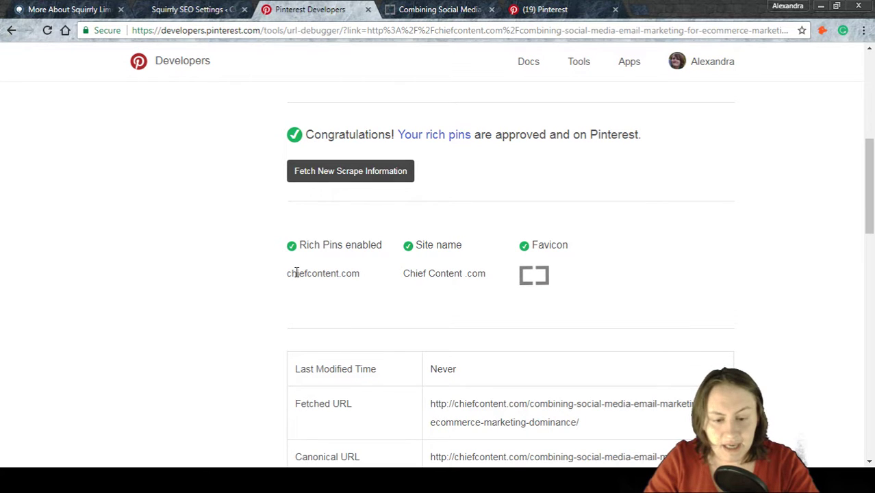
drag(287, 277, 374, 280)
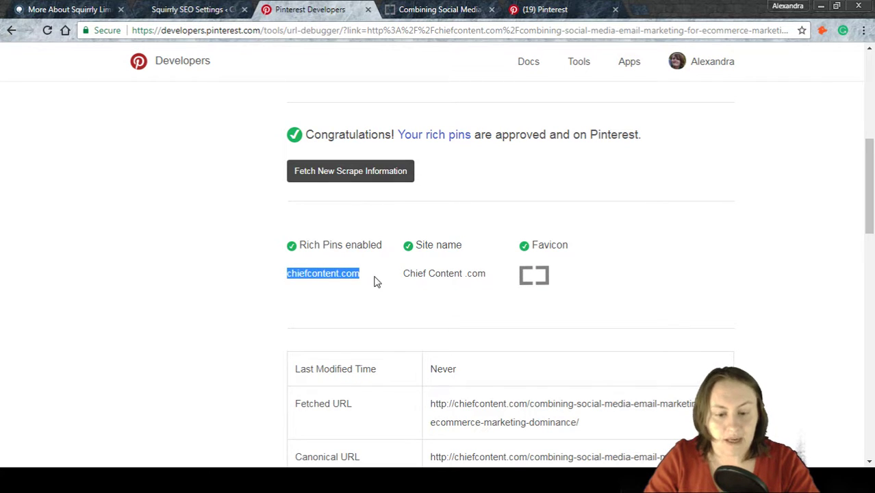
drag(403, 275, 497, 275)
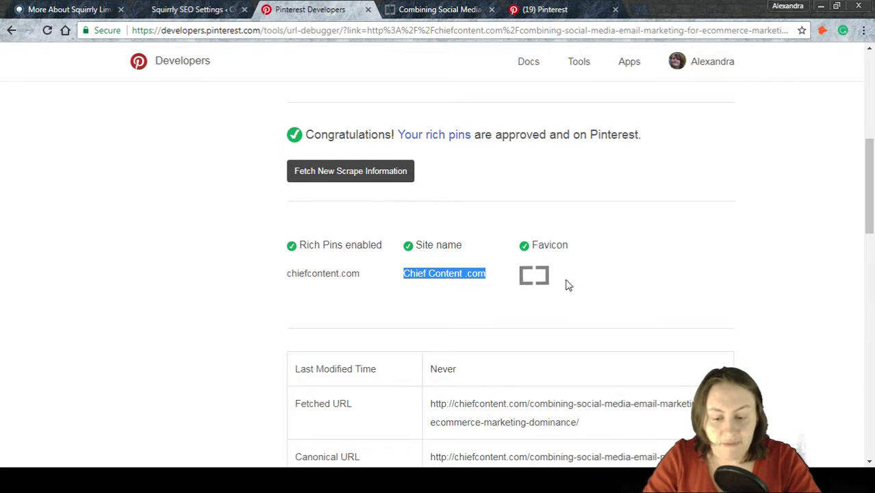
Cross-check the saved verification code in Squirrly and the Combining Social Media post
click(150, 9)
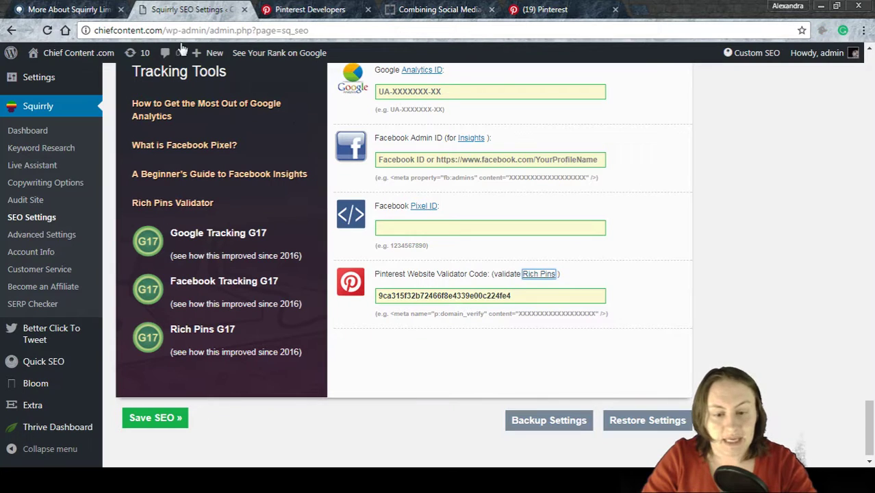
click(291, 9)
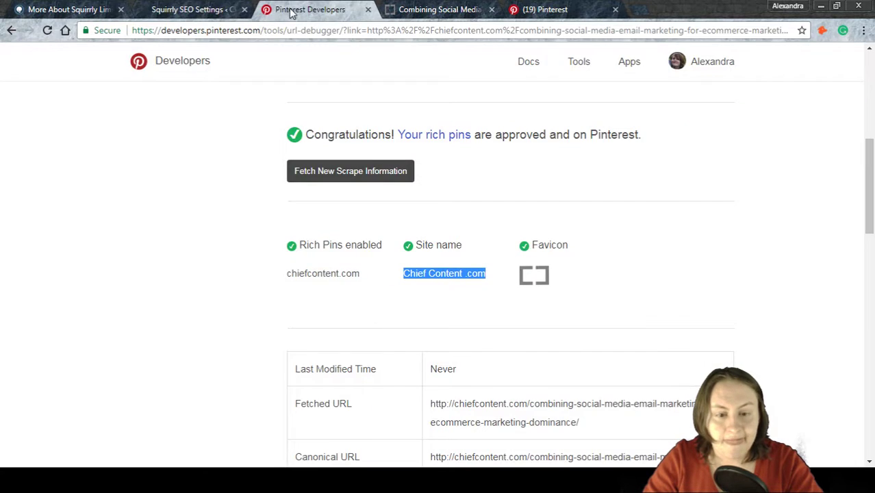
click(394, 10)
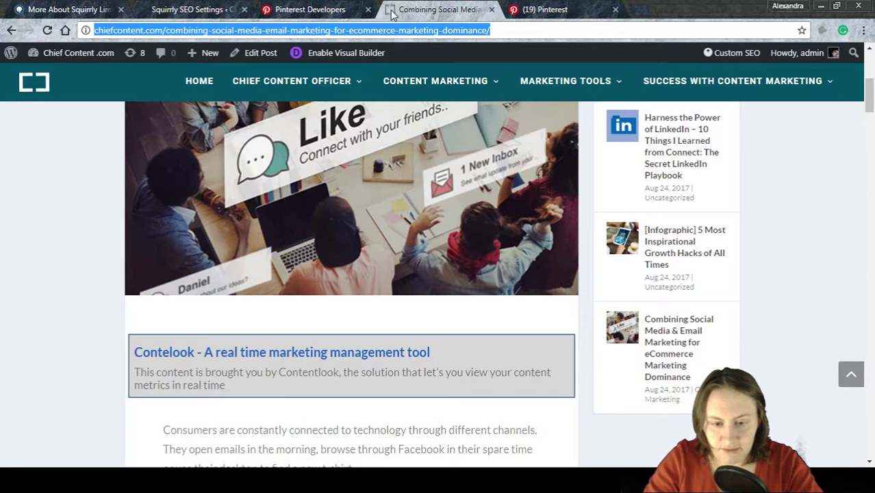
click(311, 8)
Review the approval and Article rich pin details, then close the validator tab
scroll(556, 207, down, 3)
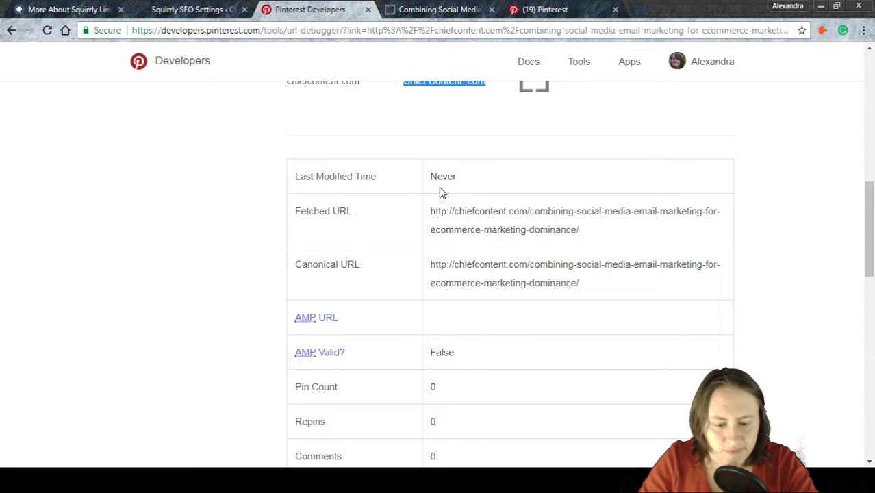
scroll(457, 240, down, 3)
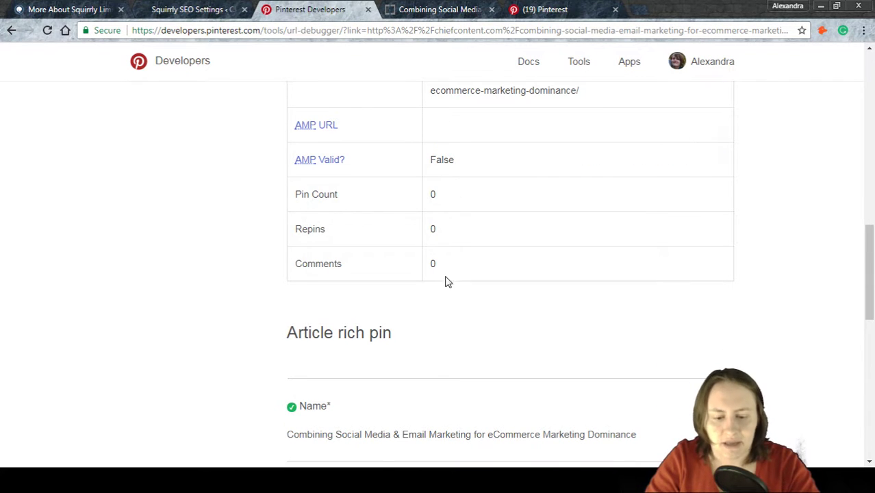
scroll(599, 306, down, 2)
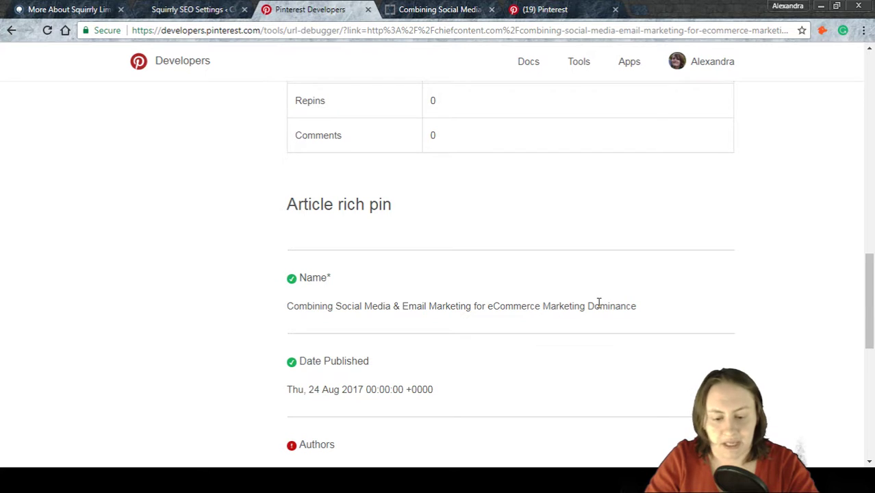
scroll(598, 305, down, 2)
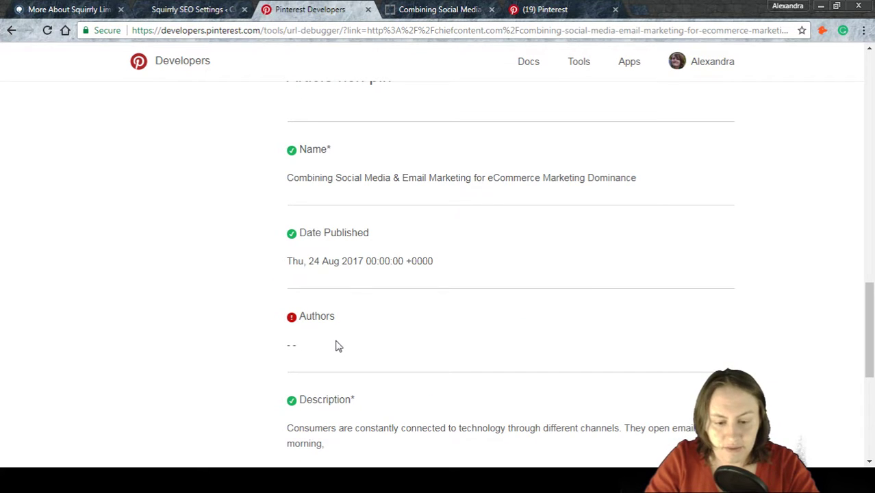
scroll(463, 330, down, 2)
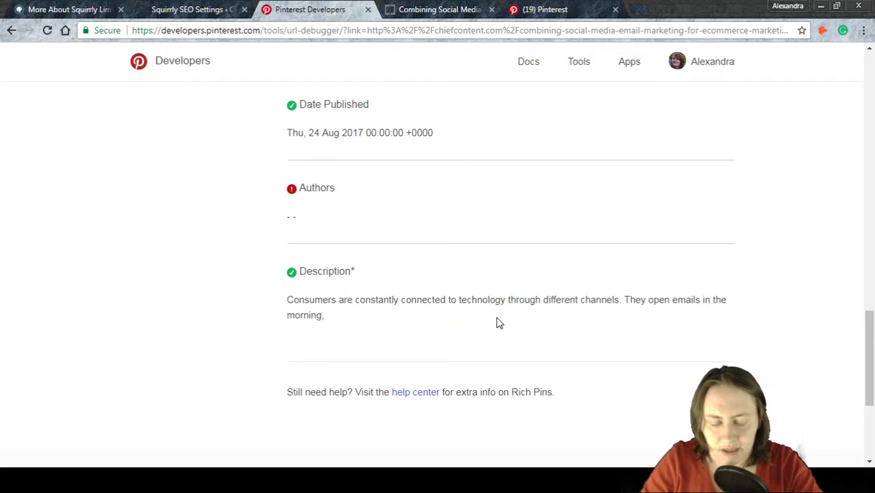
scroll(499, 323, up, 6)
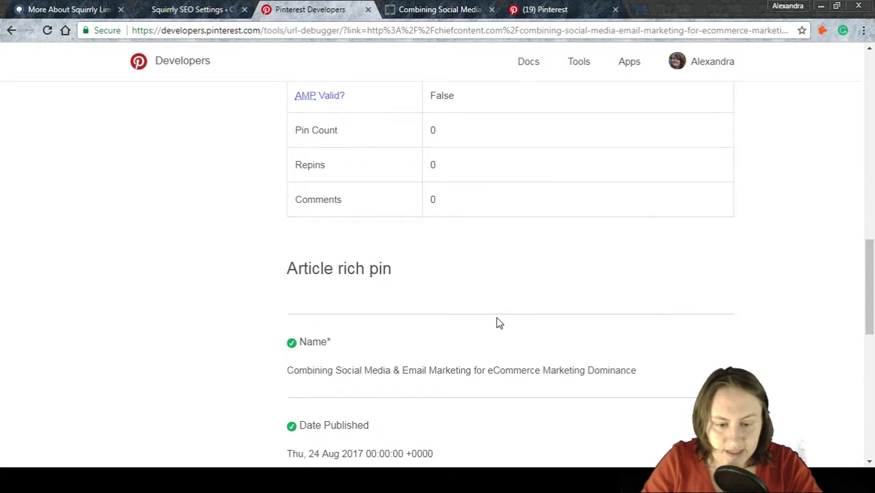
scroll(499, 323, up, 5)
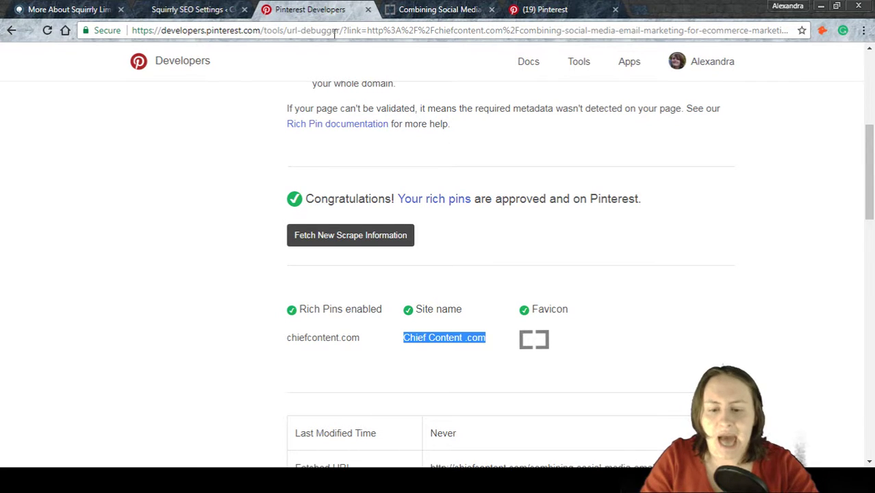
click(368, 9)
Reopen the Rich Pins validator from Squirrly settings and begin entering igamify.co
click(201, 9)
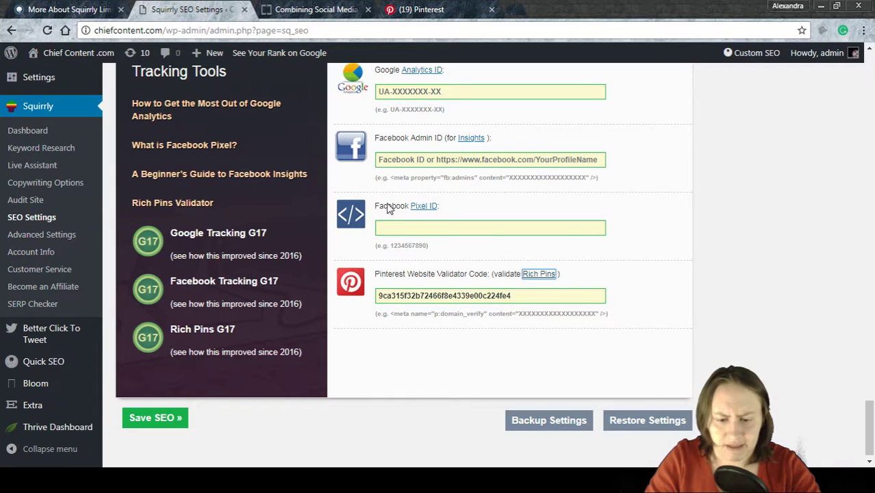
click(548, 275)
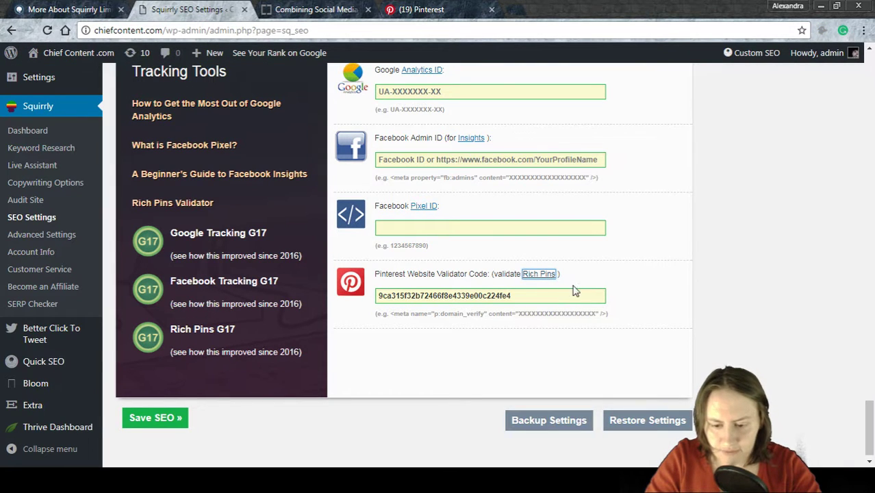
click(330, 7)
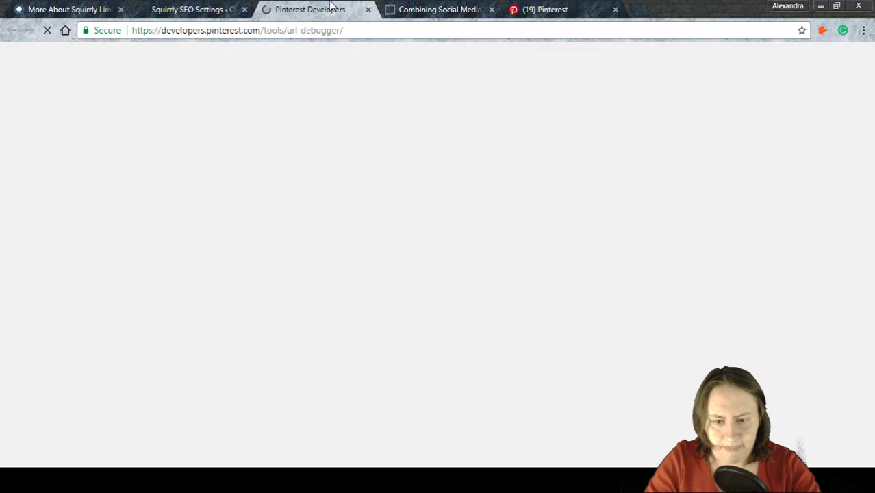
scroll(417, 342, down, 5)
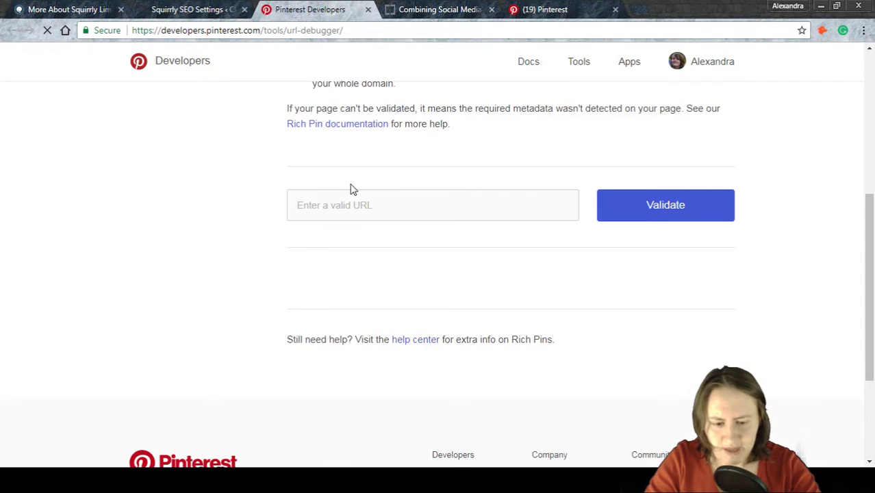
text(igamify.co)
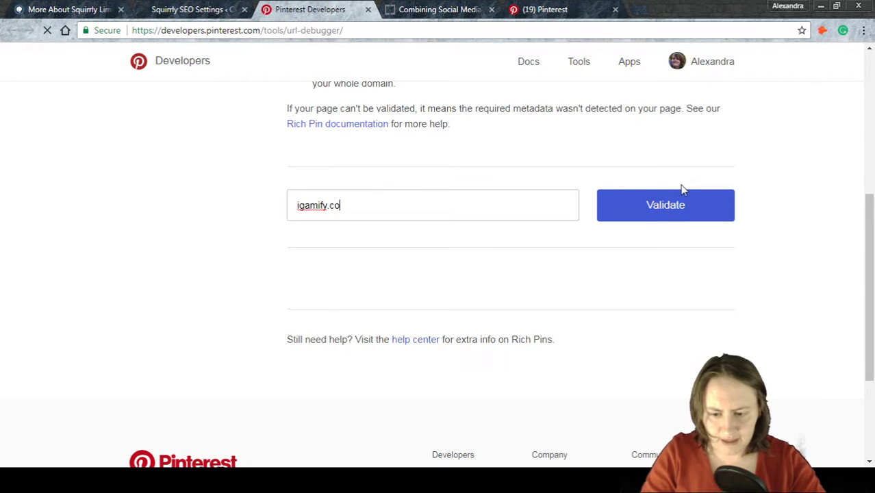
click(644, 8)
Load igamify.co, select the keyword research post's address, and return to Squirrly settings
text(ig)
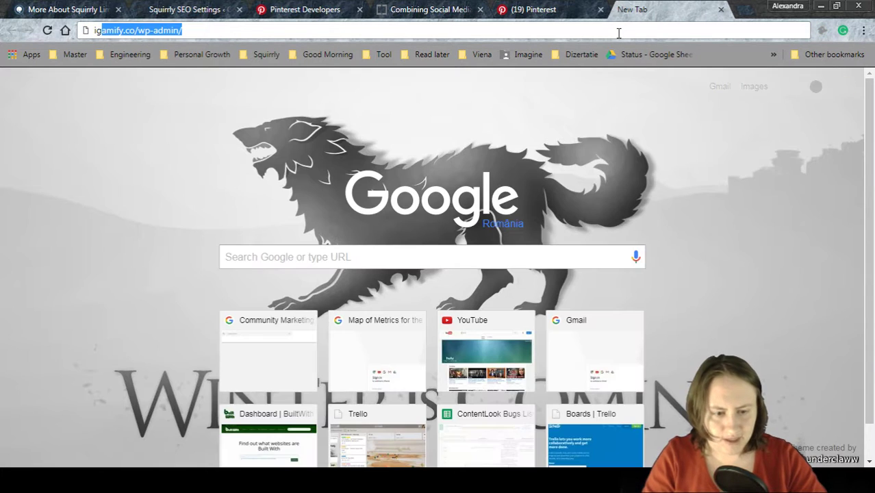
key(Right)
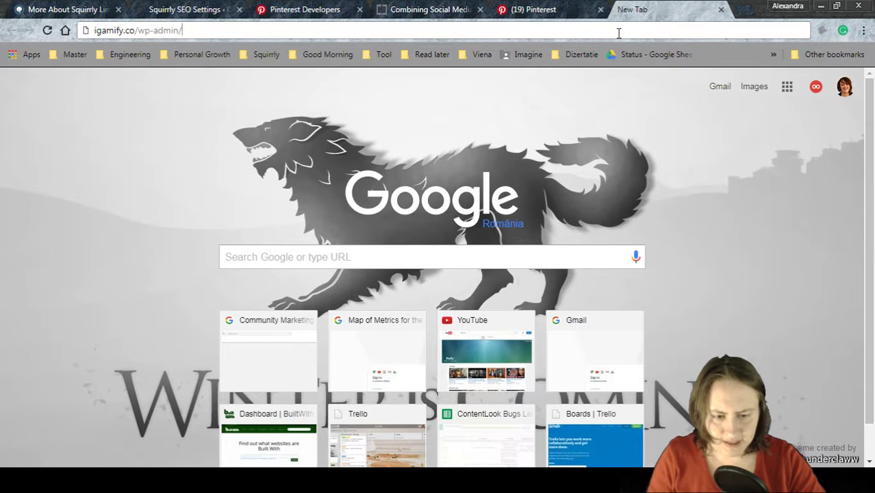
key(BackSpace)
key(BackSpace)
key(BackSpace)
key(BackSpace)
key(BackSpace)
key(BackSpace)
key(BackSpace)
key(BackSpace)
key(BackSpace)
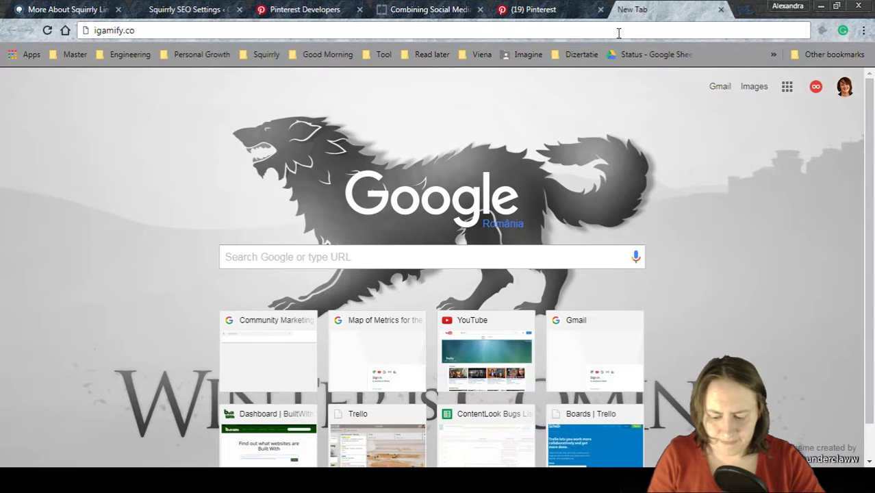
key(Return)
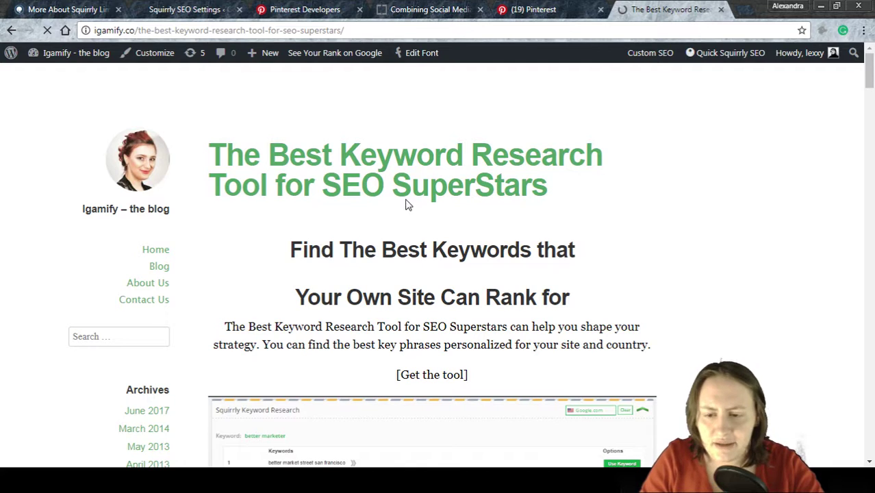
click(419, 32)
key(ctrl+c)
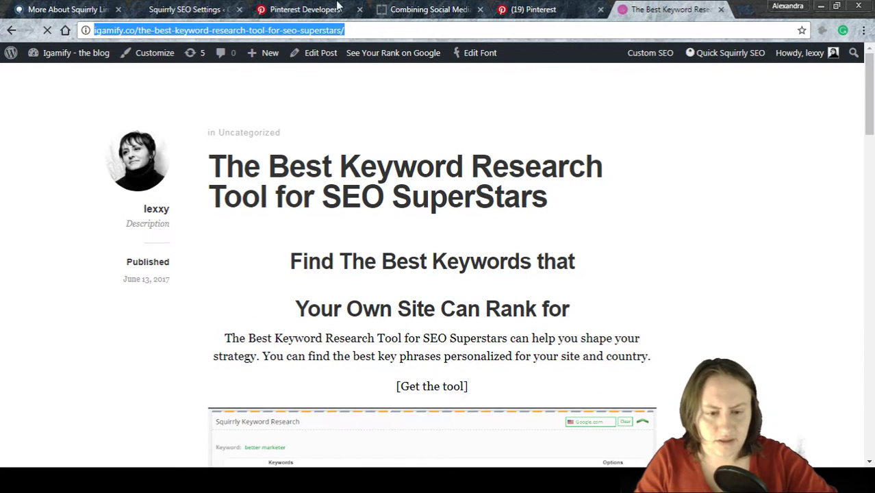
click(220, 10)
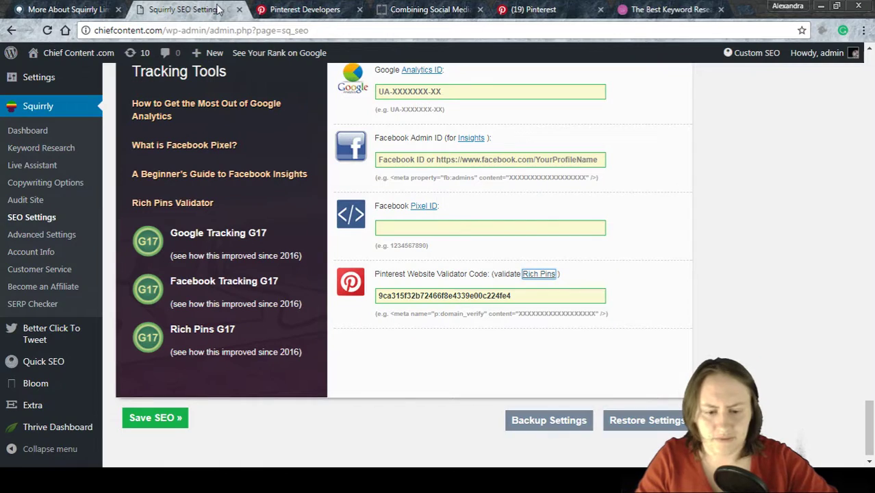
Validate The Best Keyword Research Tool post URL for rich pins and view igamify.co's pins
click(541, 275)
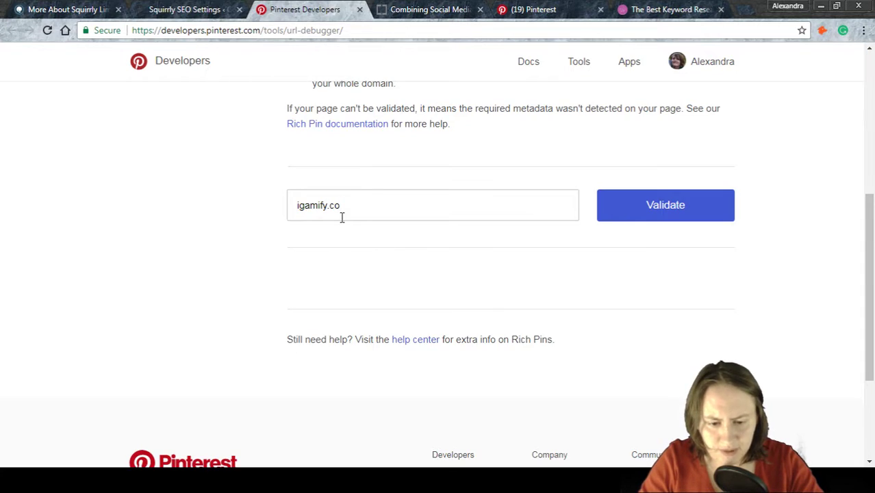
drag(344, 207, 204, 184)
key(ctrl+v)
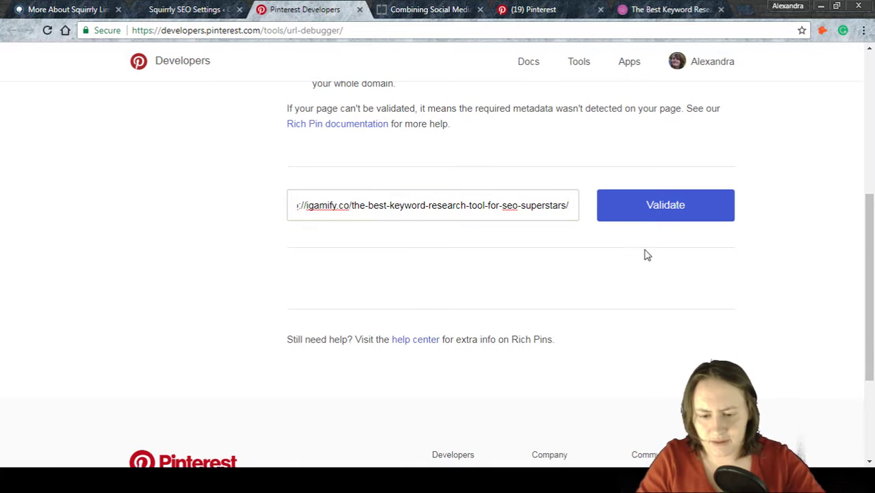
click(682, 211)
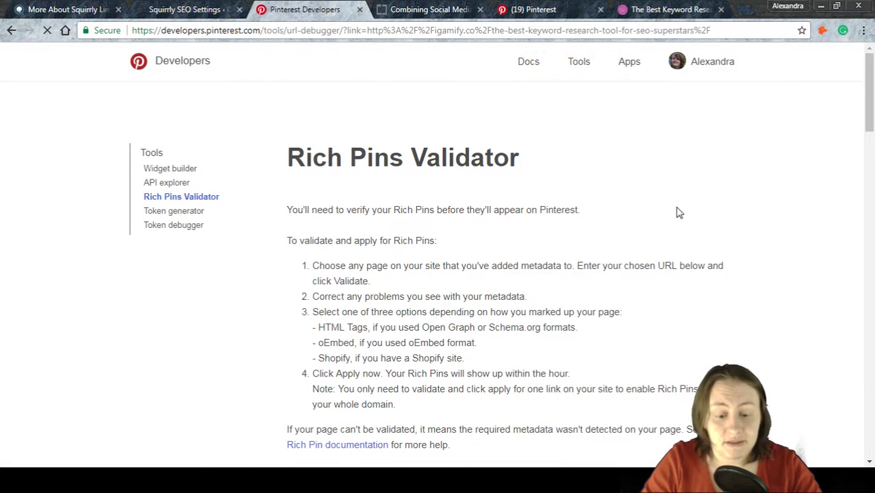
scroll(678, 212, down, 5)
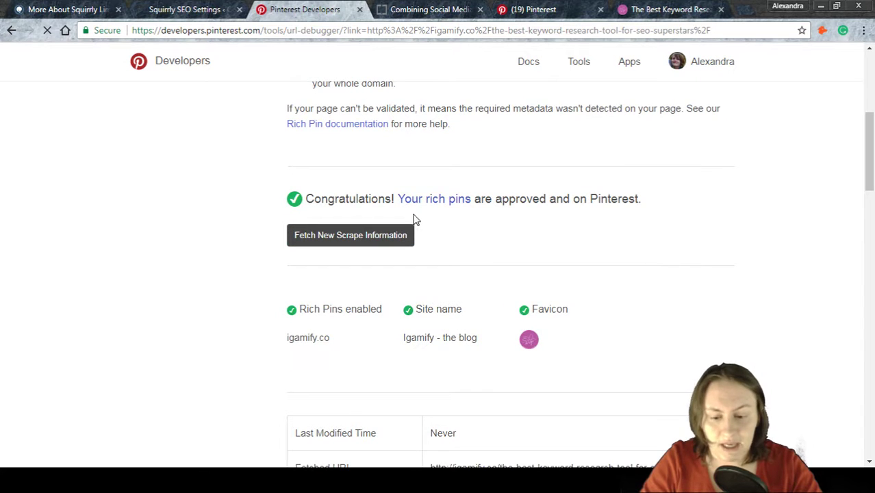
scroll(660, 290, down, 3)
scroll(662, 290, up, 1)
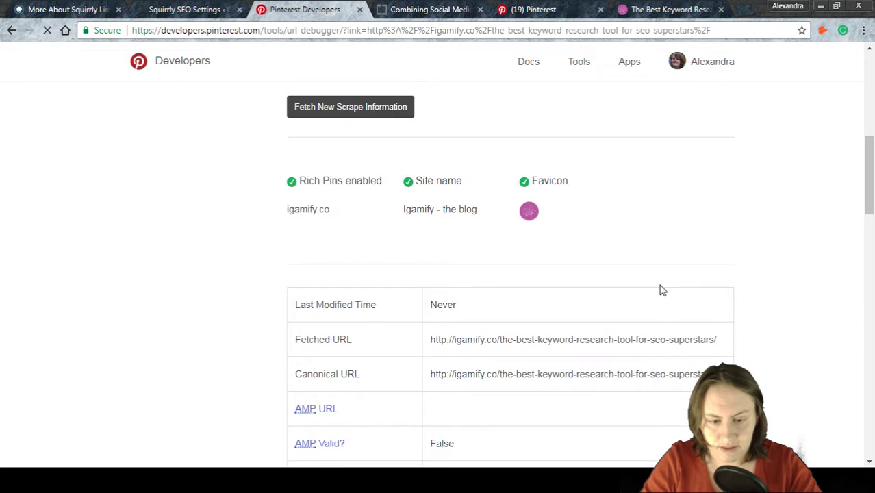
scroll(662, 290, up, 1)
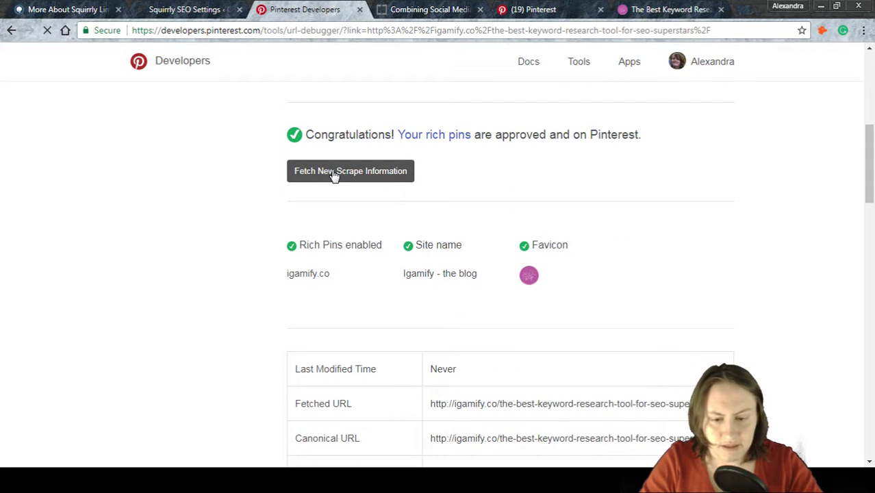
click(443, 137)
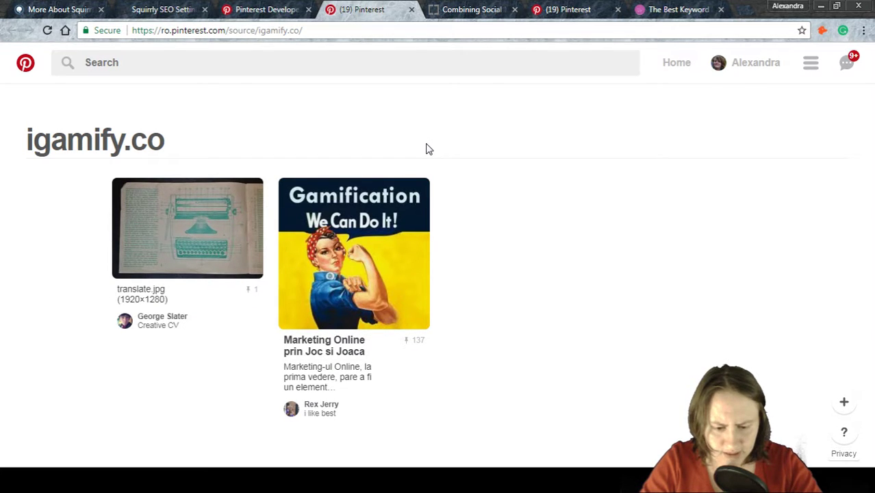
Open the Gamification pin, then review igamify.co's rescraped results in the validator
mouse_move(356, 366)
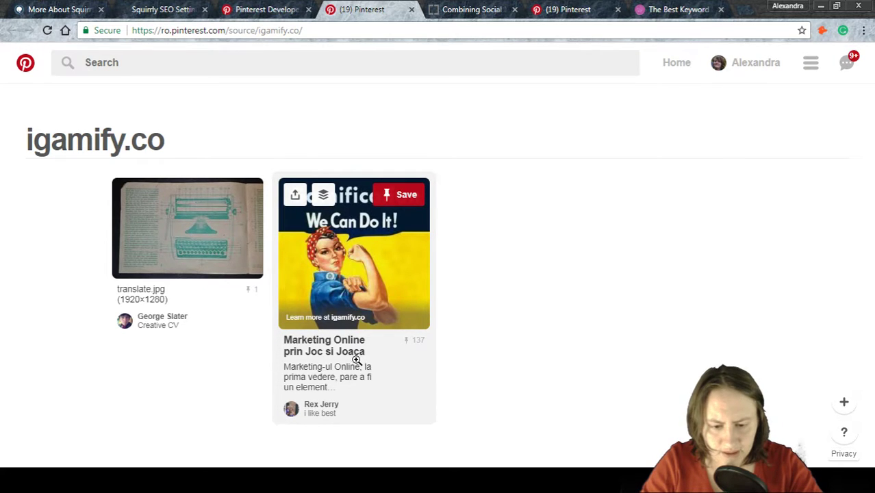
click(356, 361)
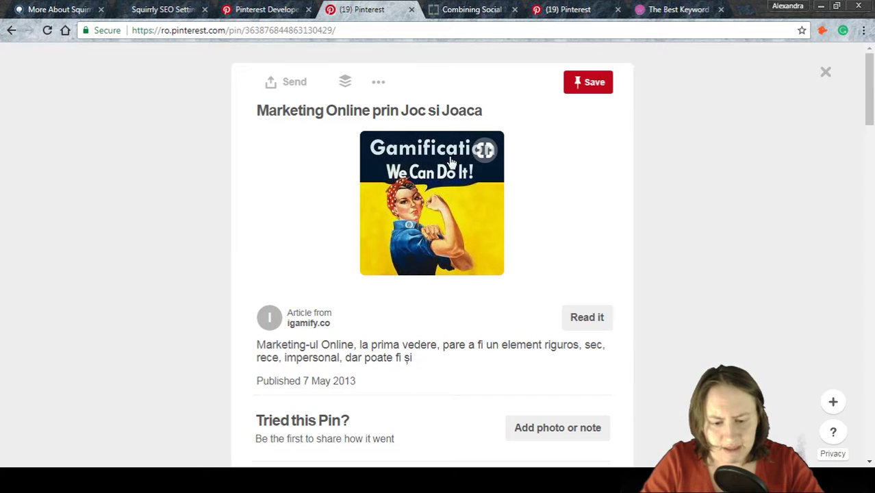
click(259, 9)
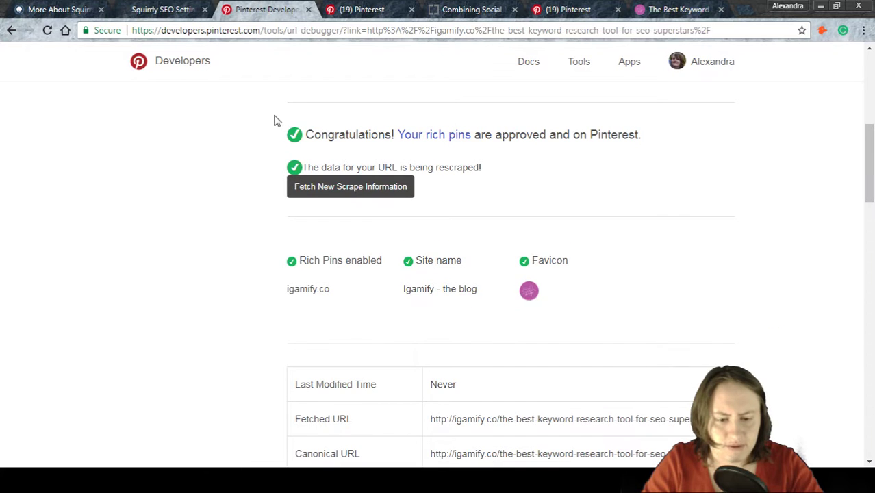
scroll(260, 282, down, 3)
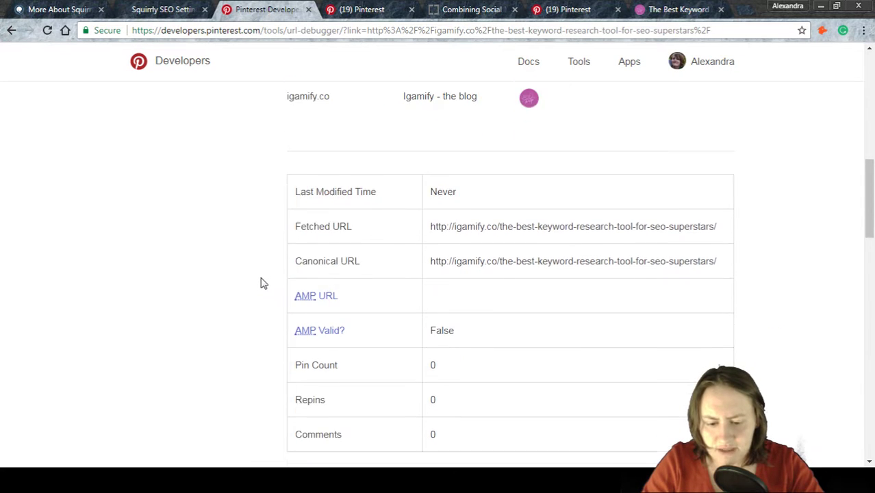
scroll(260, 282, down, 2)
scroll(442, 336, down, 5)
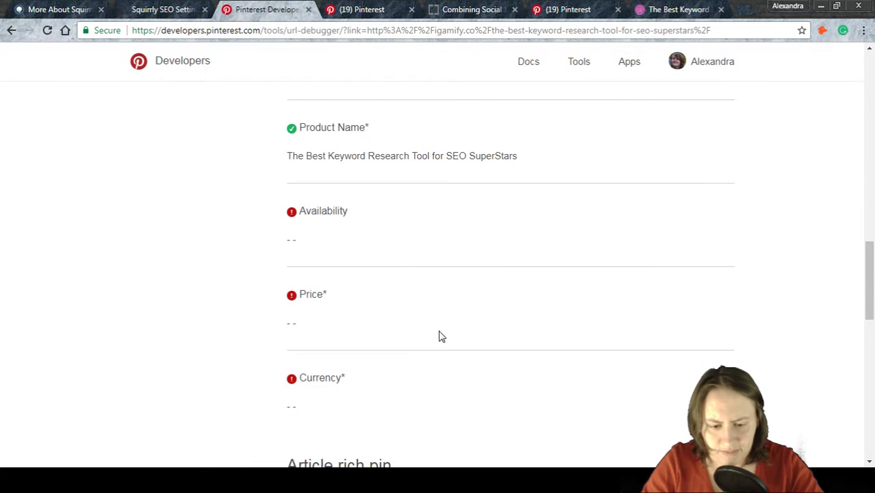
scroll(403, 274, up, 9)
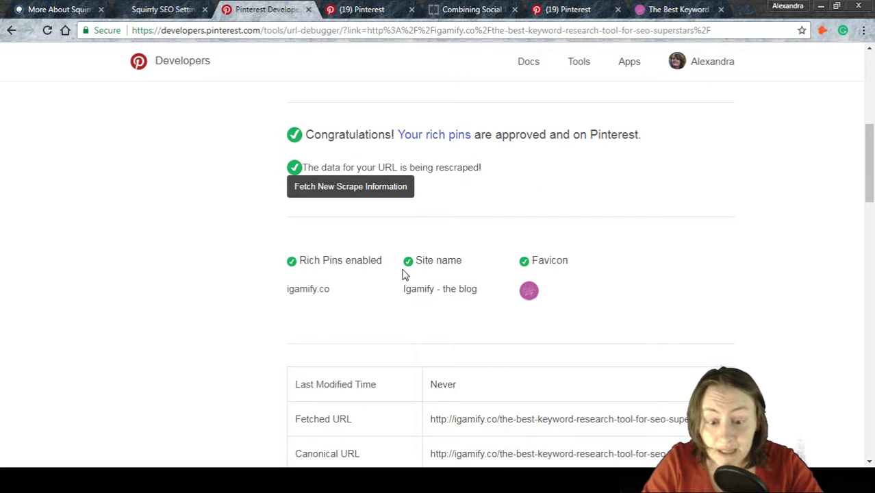
scroll(493, 206, up, 2)
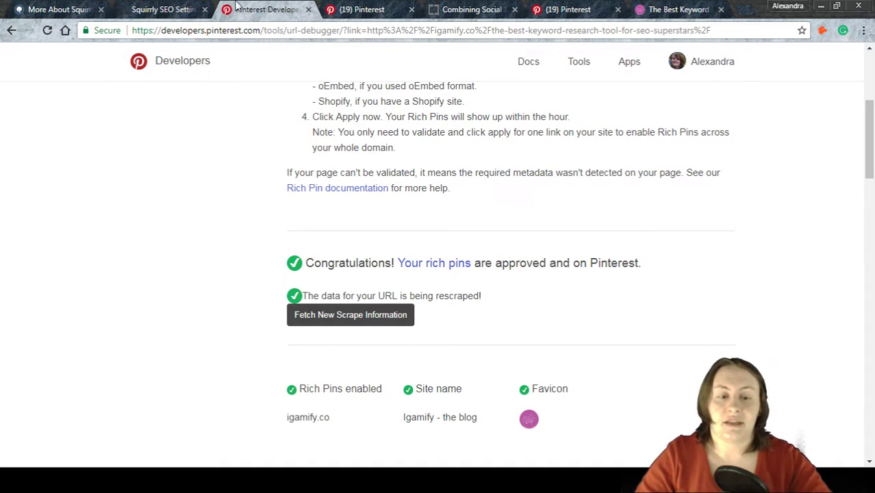
Return to the Squirrly SEO Settings tab and scroll to the top of the page
click(156, 9)
scroll(239, 242, up, 5)
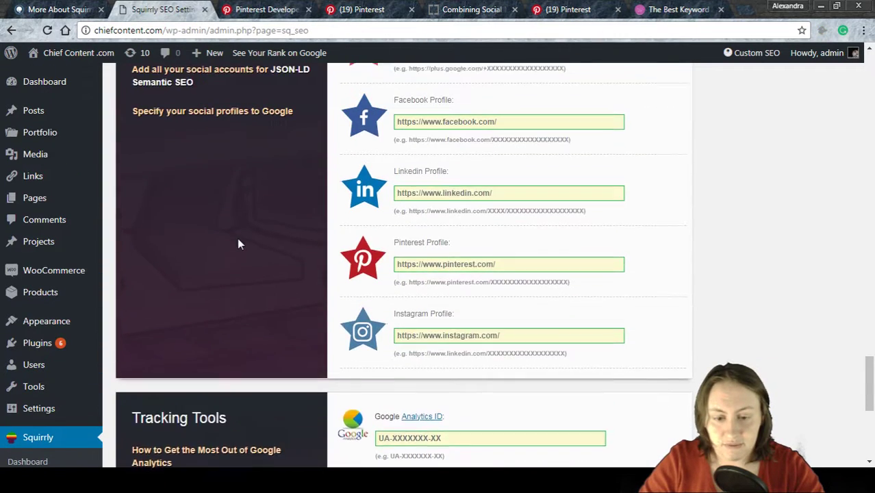
scroll(238, 244, up, 15)
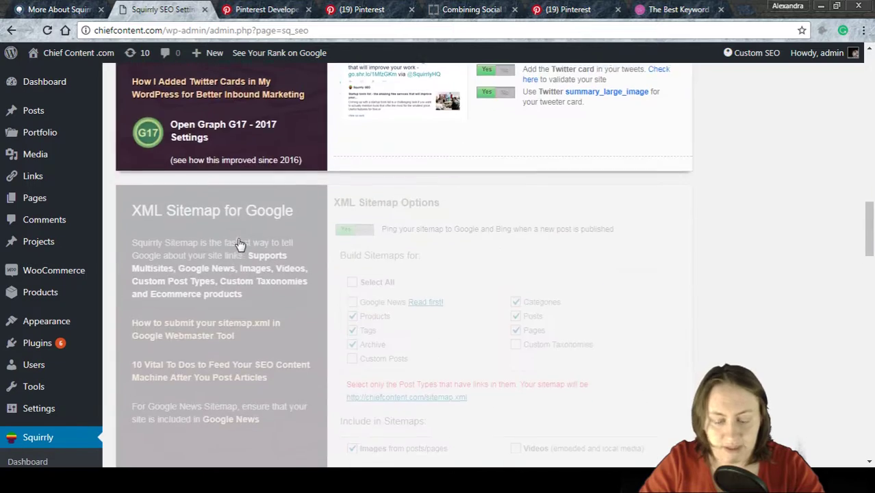
scroll(239, 243, up, 12)
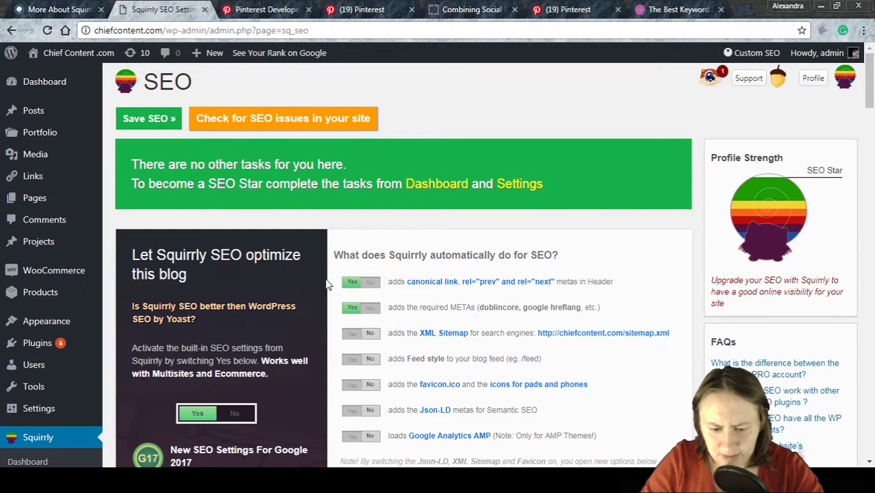
drag(425, 309, 475, 310)
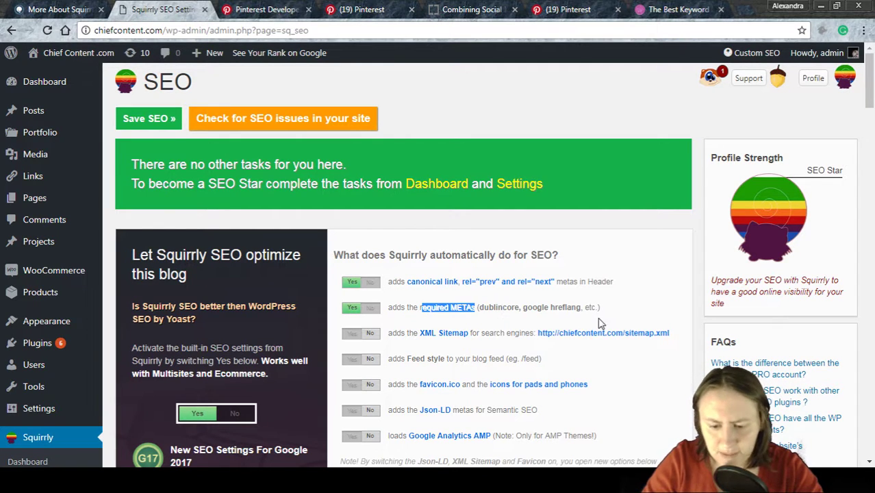
scroll(642, 282, down, 1)
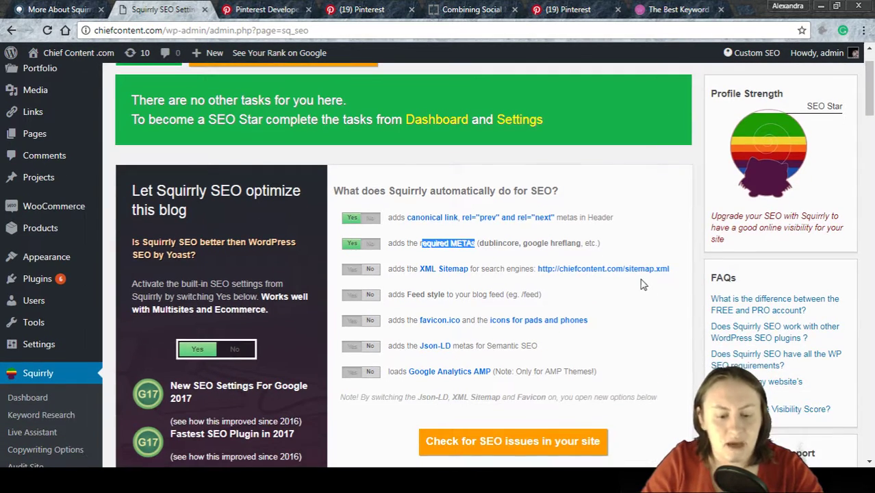
click(656, 316)
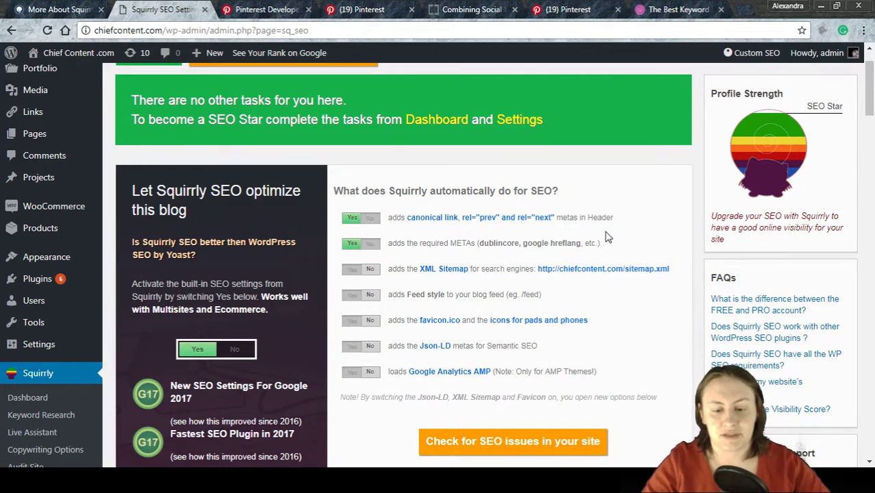
scroll(605, 235, down, 10)
scroll(605, 235, down, 20)
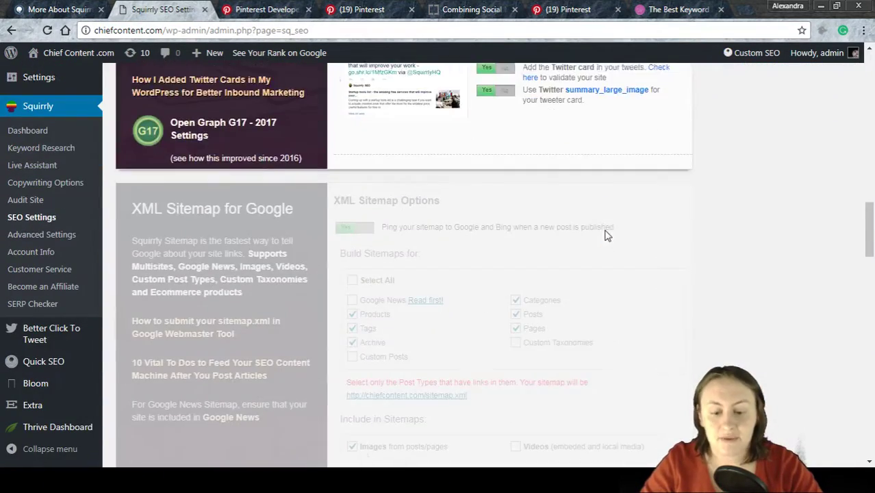
scroll(605, 234, down, 15)
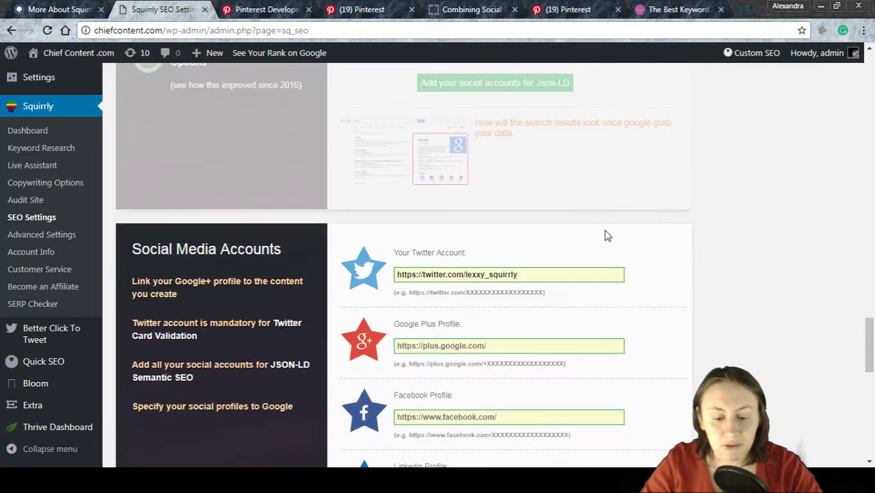